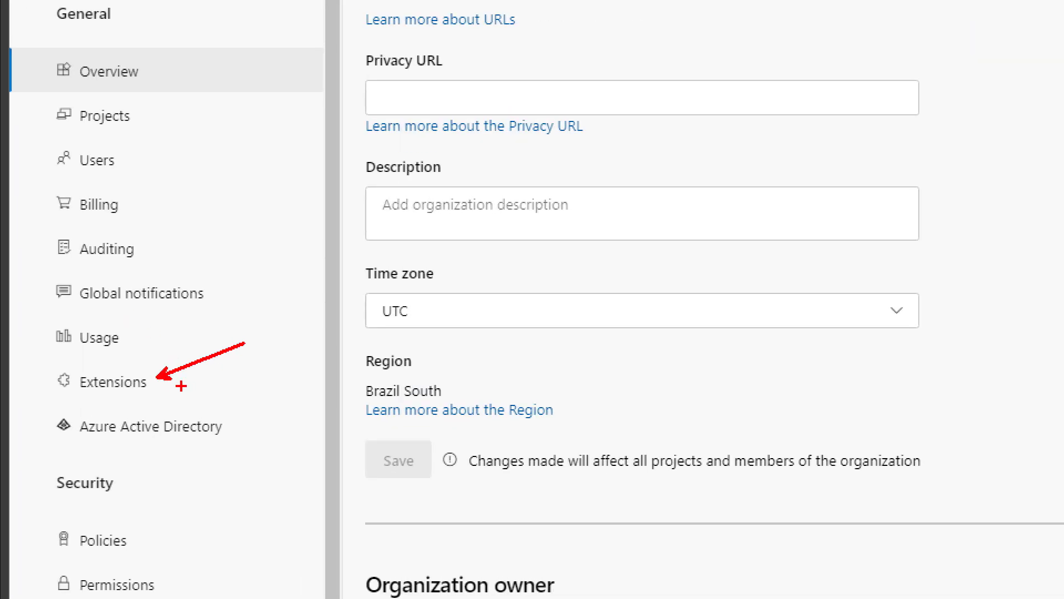
- Examine the organization's installed extensions for the OpenShift Extension by Red Hat, and open the marketplace options
{"action": "left_click", "coordinate": [179, 397]}
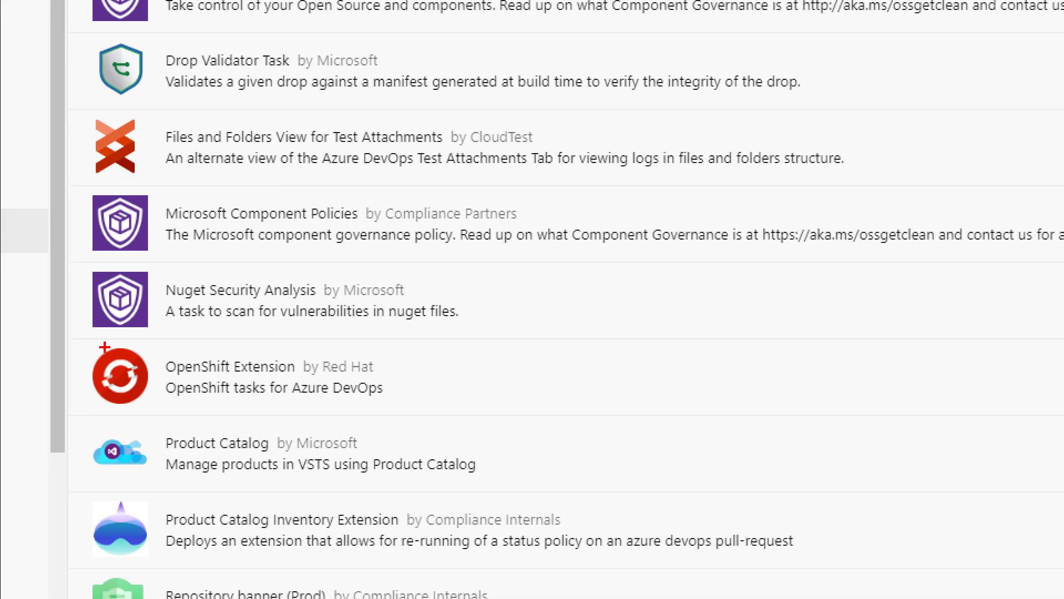
{"action": "left_click_drag", "start_coordinate": [333, 339], "coordinate": [441, 311]}
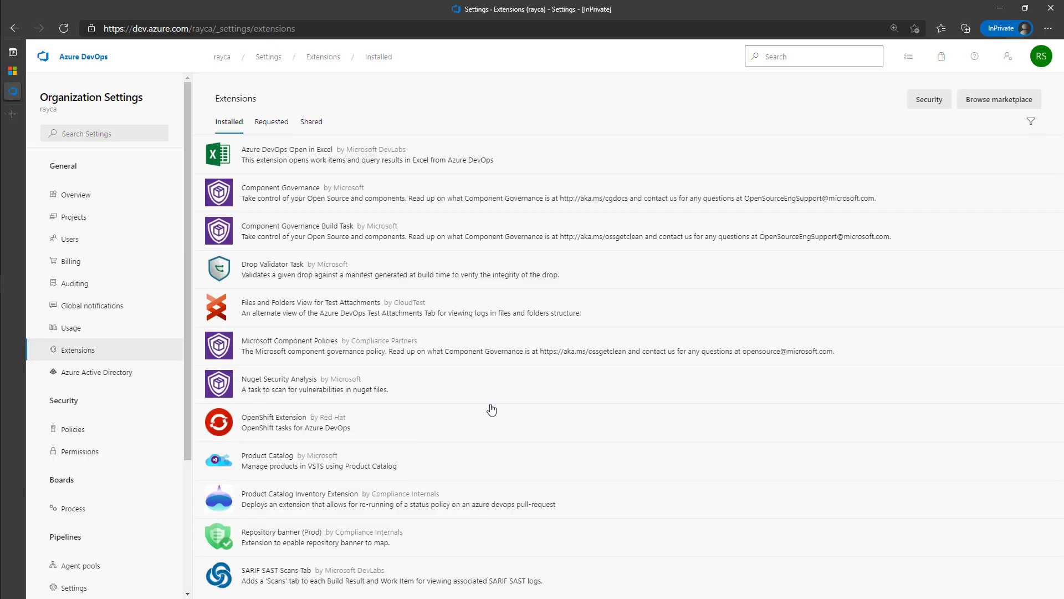
{"action": "left_click", "coordinate": [941, 67]}
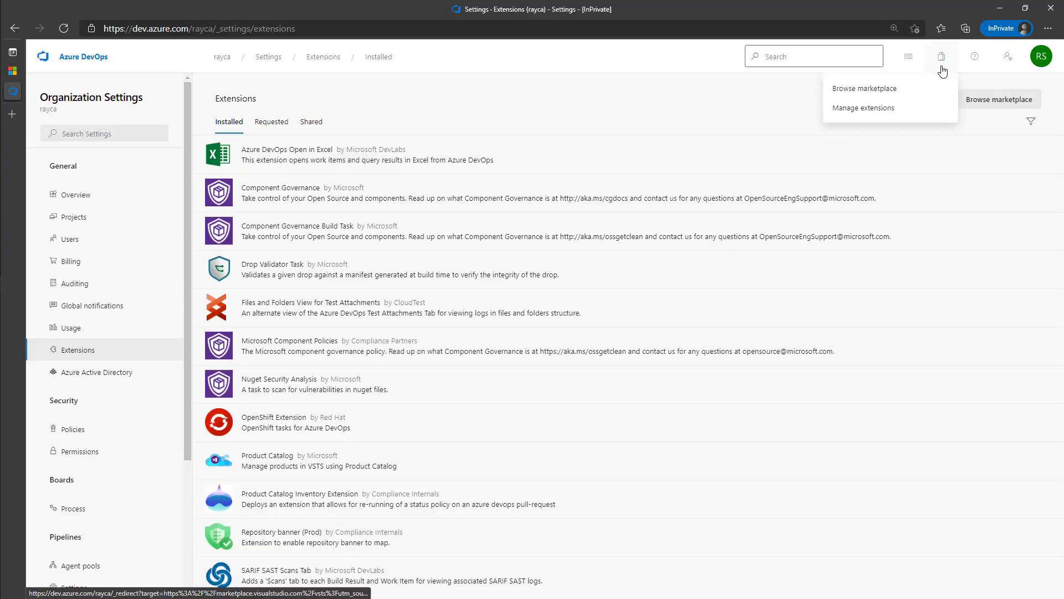
{"action": "left_click_drag", "start_coordinate": [914, 105], "coordinate": [956, 94]}
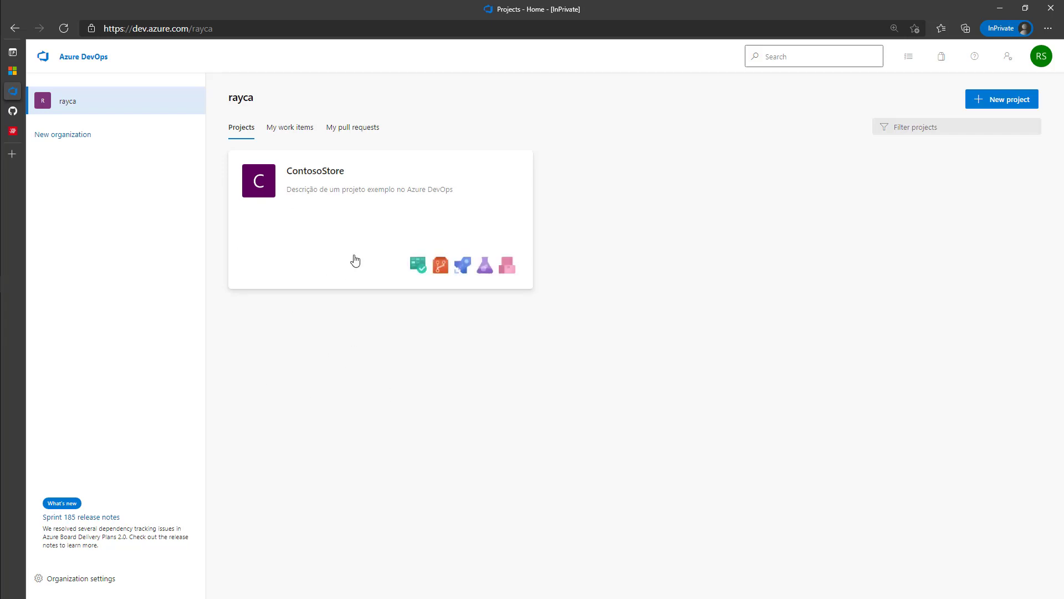
- Open the ContosoStore project and go to the service connections in its project settings
{"action": "left_click", "coordinate": [300, 261]}
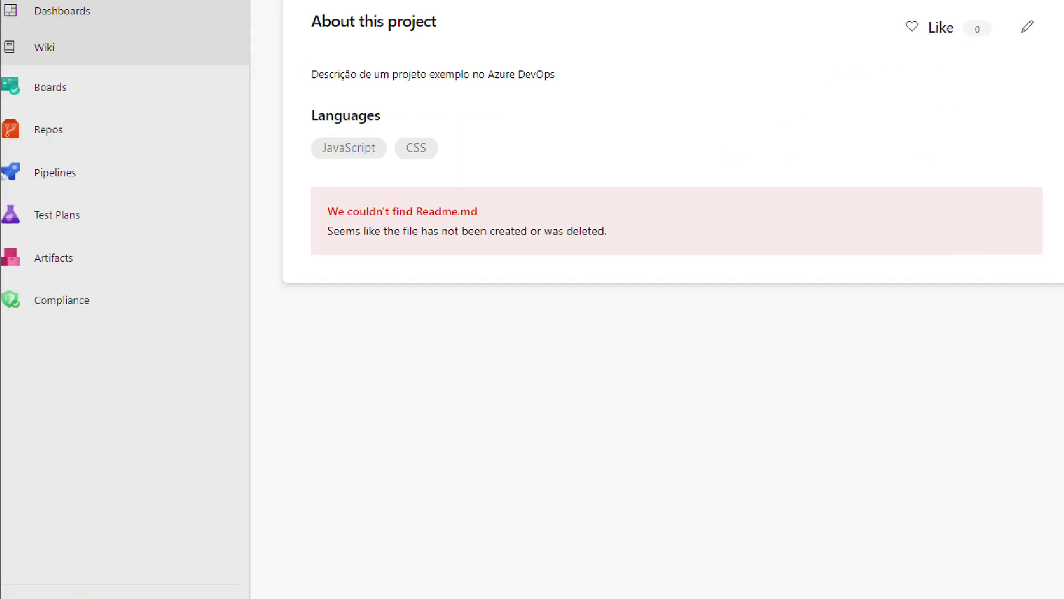
{"action": "left_click", "coordinate": [85, 598]}
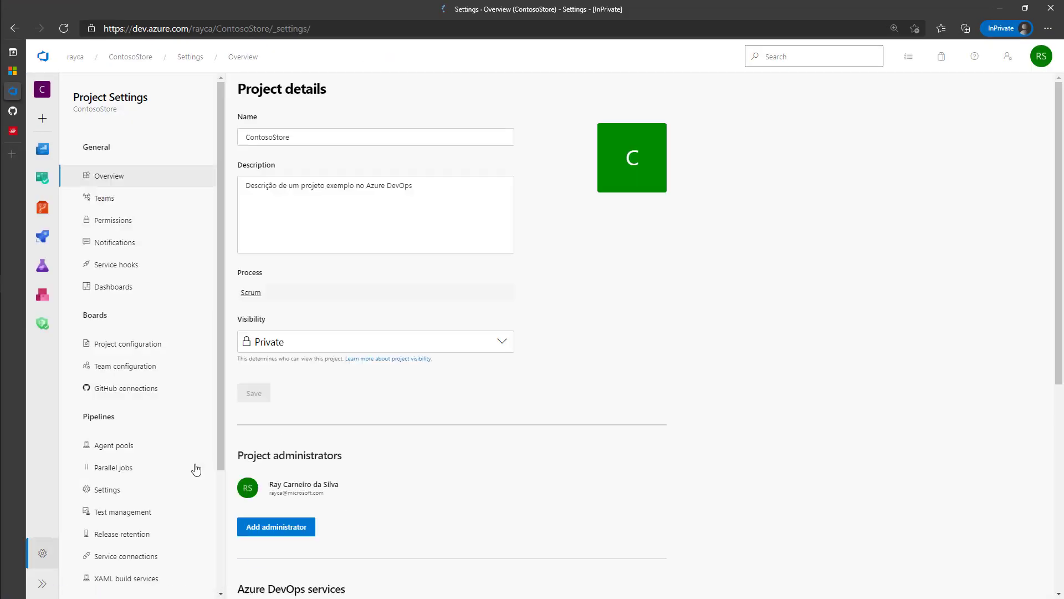
{"action": "scroll", "coordinate": [161, 468], "scroll_direction": "down", "scroll_amount": 3}
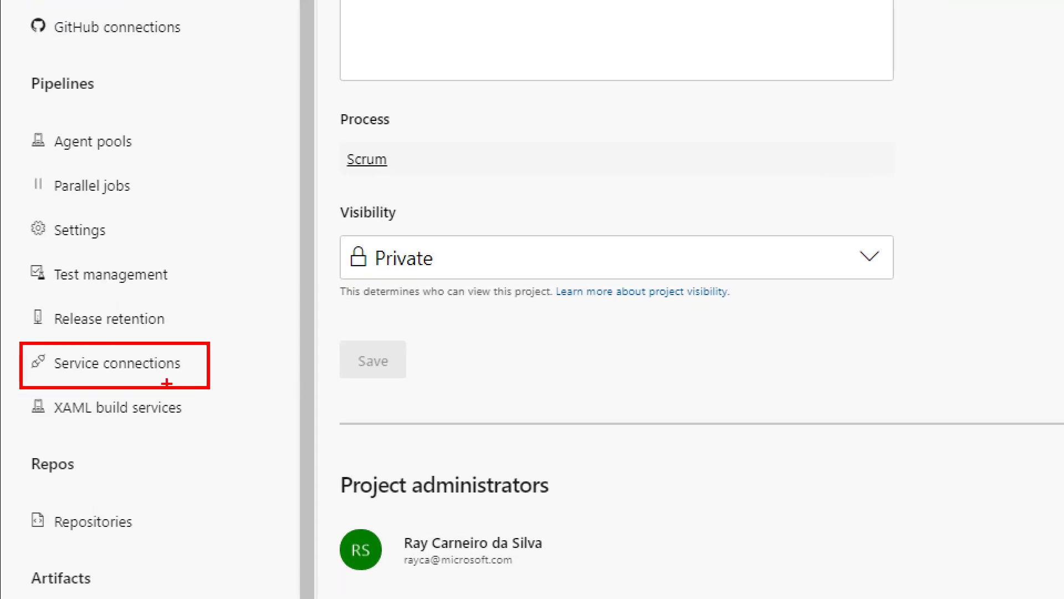
{"action": "left_click", "coordinate": [166, 377]}
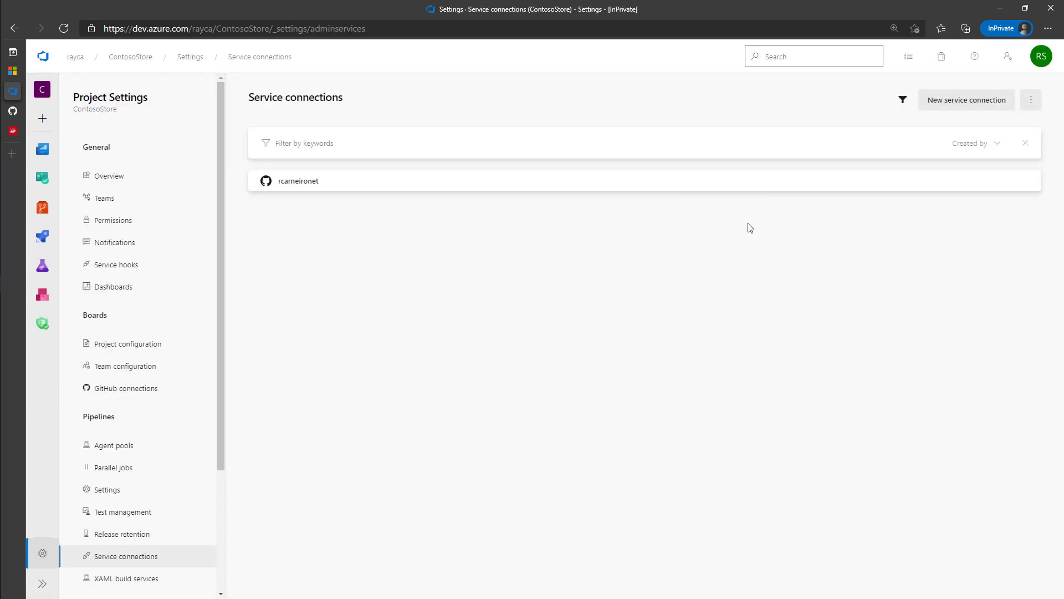
- Start a new service connection, search the connection types for "shift" and proceed with the OpenShift type
{"action": "left_click", "coordinate": [964, 104]}
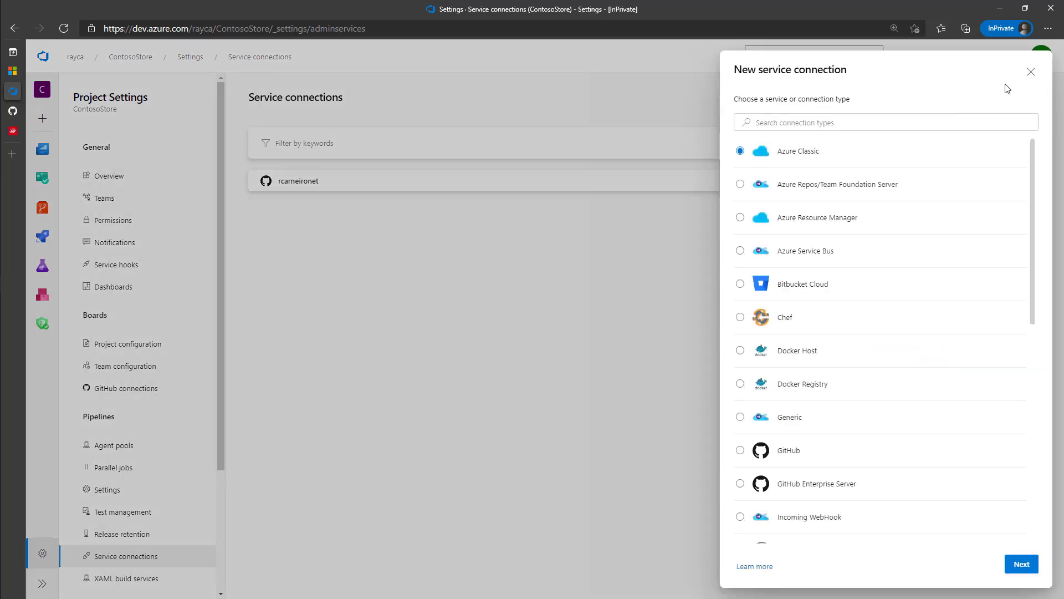
{"action": "key", "text": "Escape"}
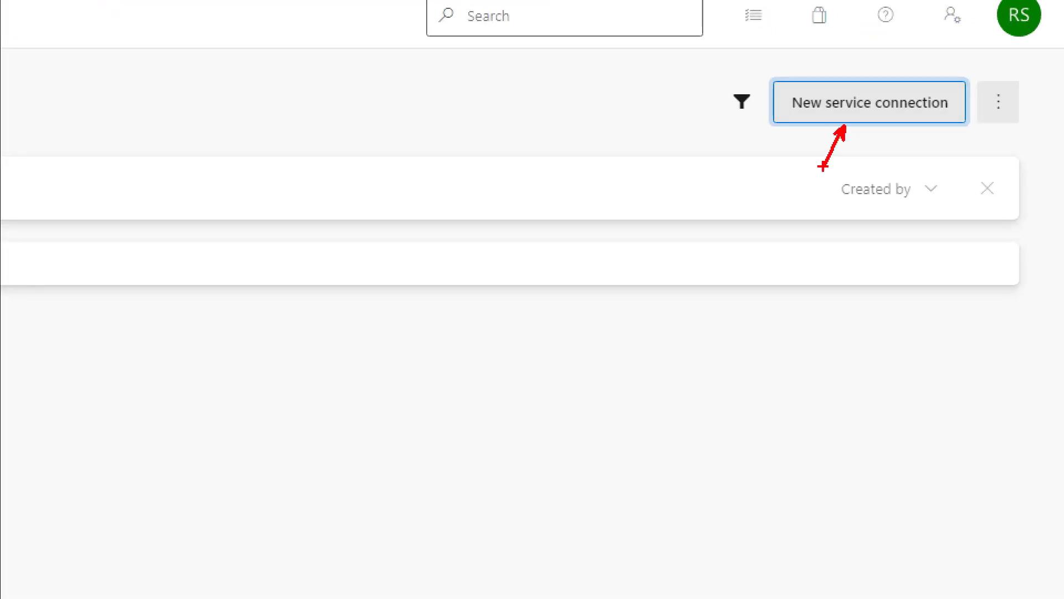
{"action": "left_click", "coordinate": [873, 105]}
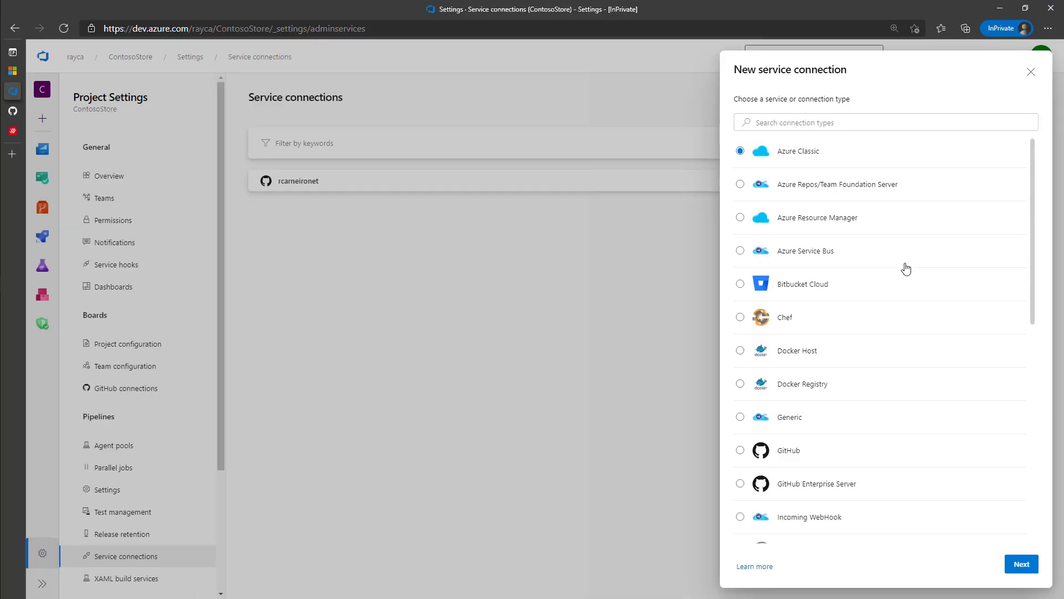
{"action": "left_click", "coordinate": [830, 123]}
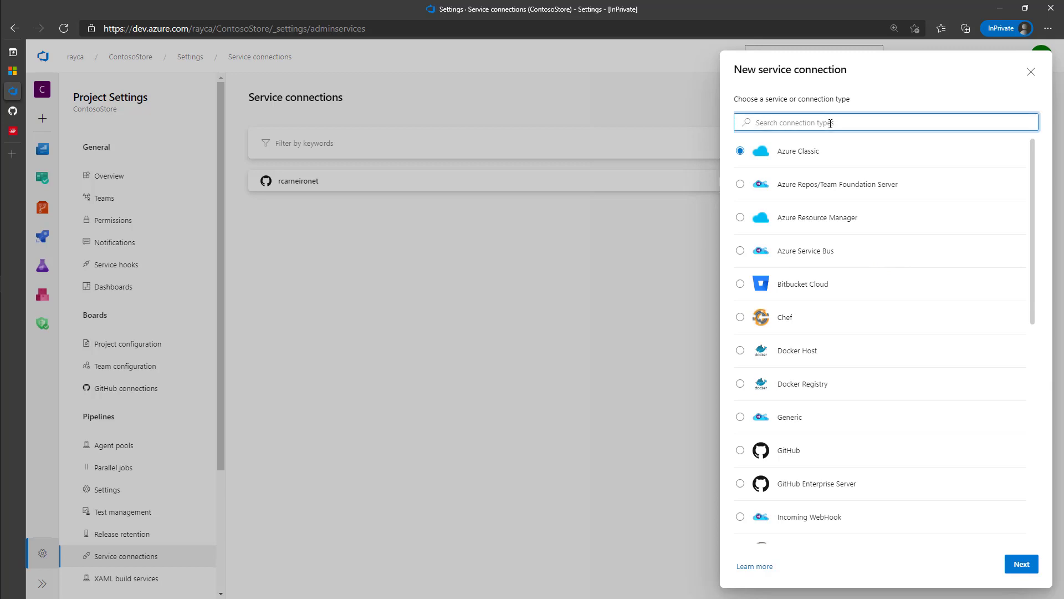
{"action": "type", "text": "sh"}
{"action": "key", "text": "BackSpace"}
{"action": "key", "text": "BackSpace"}
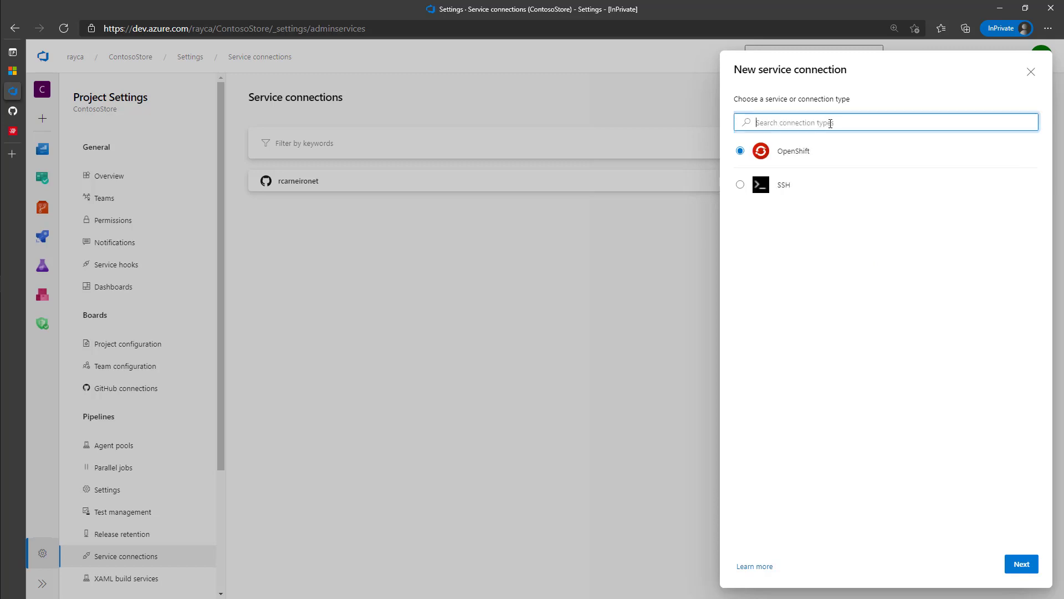
{"action": "type", "text": "shift"}
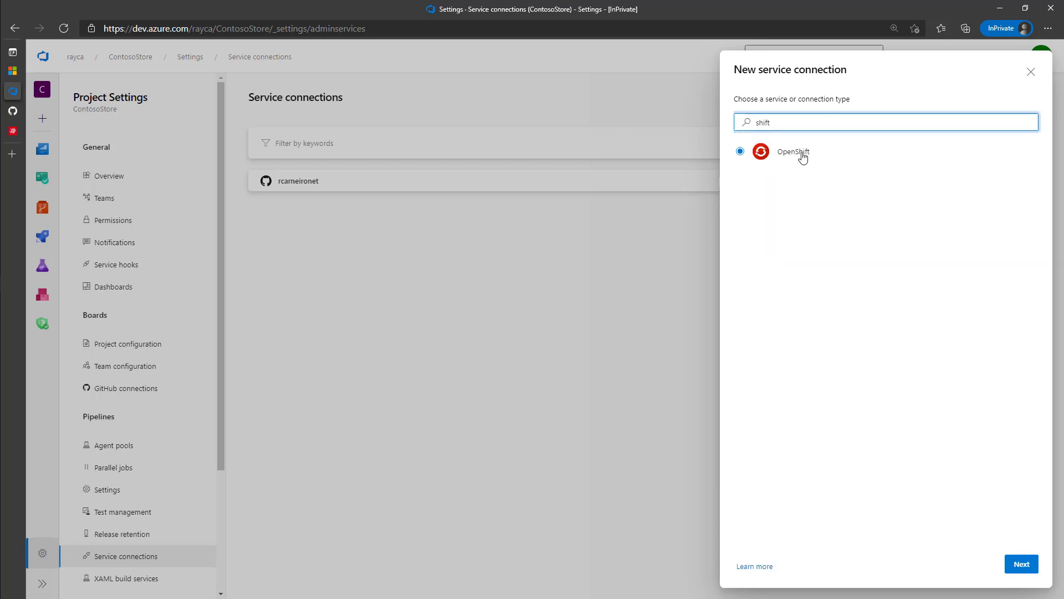
{"action": "left_click", "coordinate": [798, 166]}
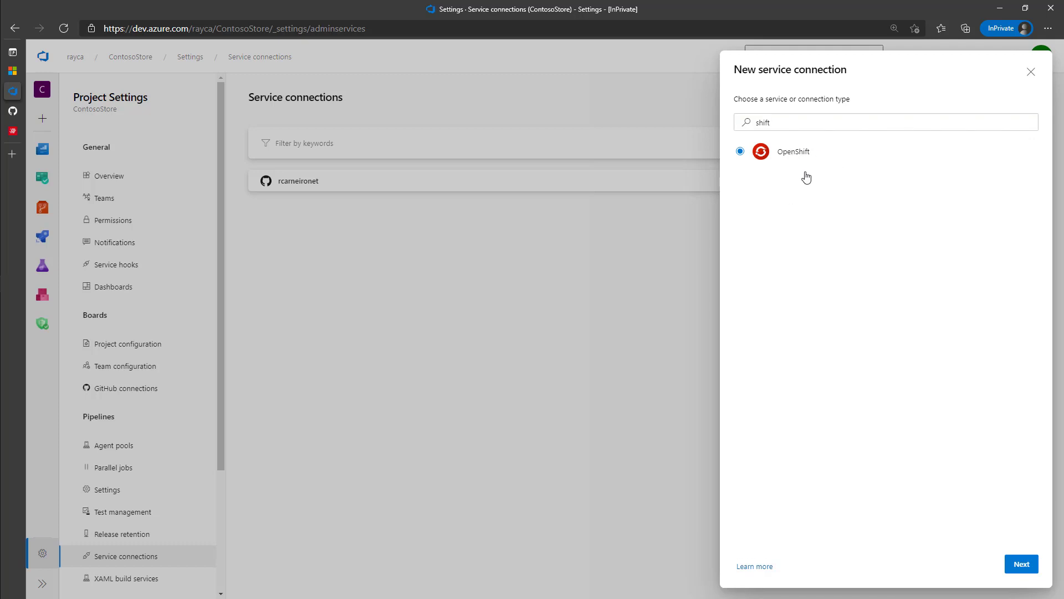
{"action": "left_click", "coordinate": [1022, 564]}
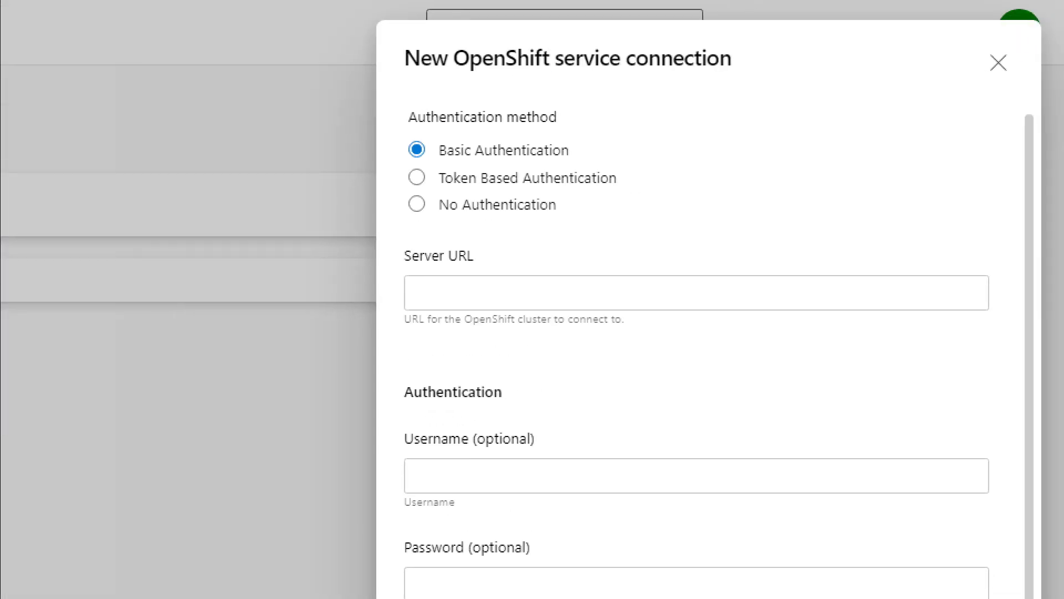
- Set the OpenShift service connection's authentication method to Token Based Authentication
{"action": "left_click_drag", "start_coordinate": [581, 146], "coordinate": [648, 137]}
{"action": "left_click_drag", "start_coordinate": [630, 176], "coordinate": [687, 176]}
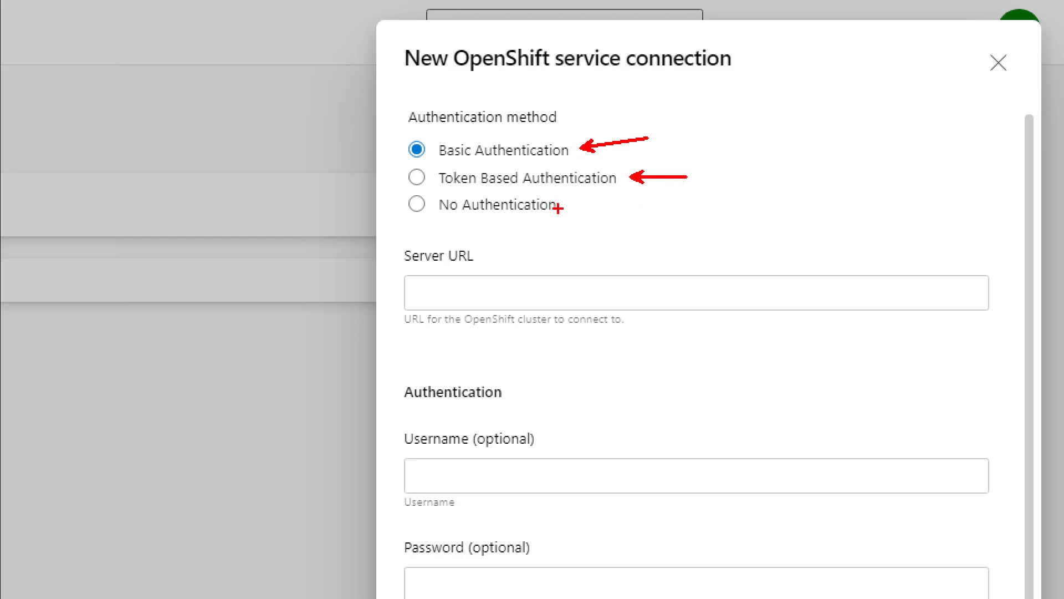
{"action": "left_click_drag", "start_coordinate": [572, 207], "coordinate": [619, 226]}
{"action": "left_click_drag", "start_coordinate": [397, 178], "coordinate": [318, 177]}
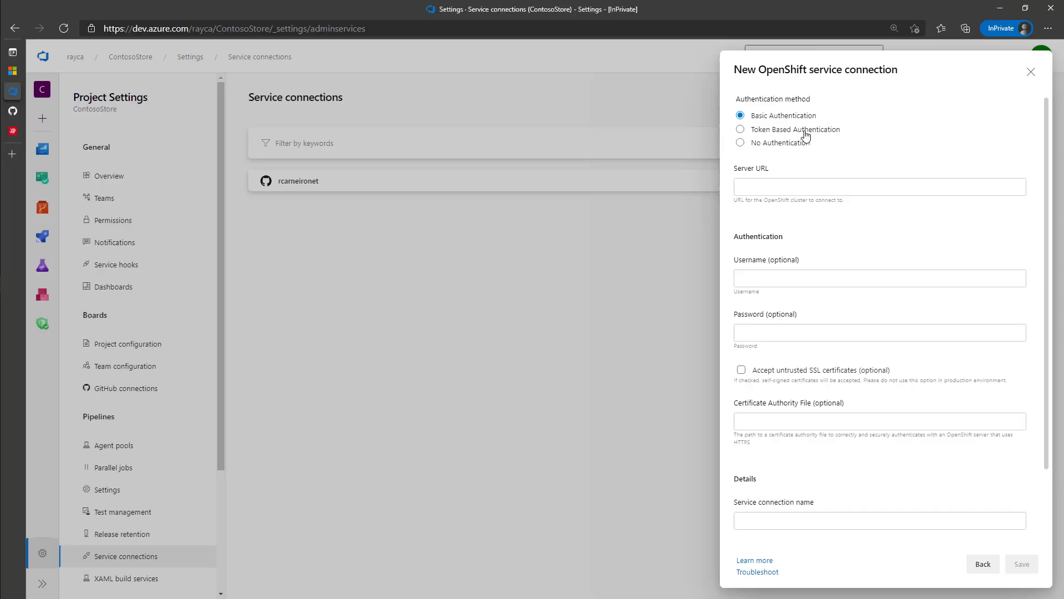
{"action": "left_click", "coordinate": [560, 178]}
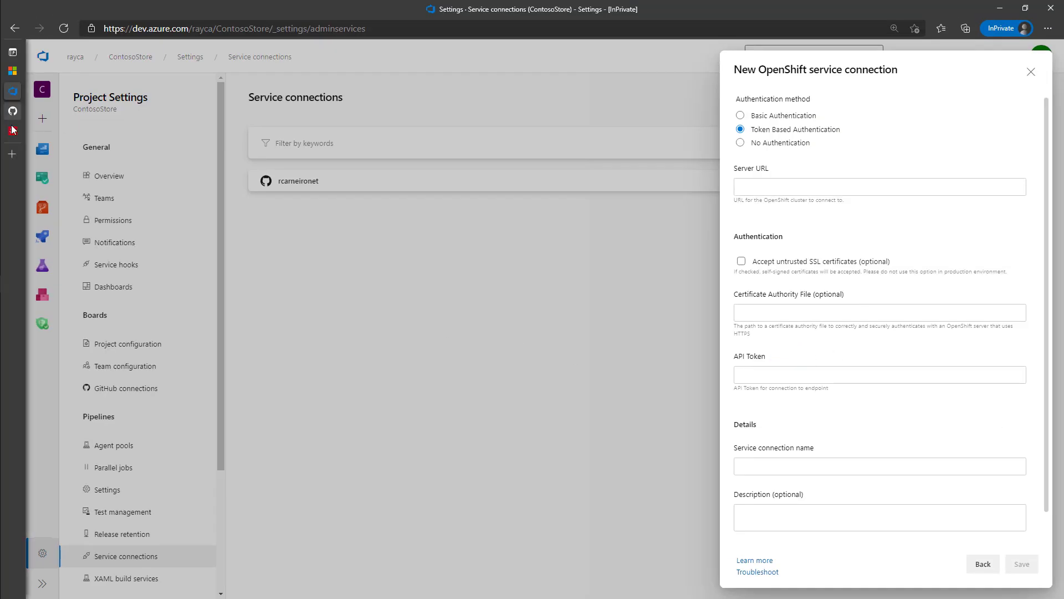
- Switch to the Red Hat Developer Sandbox page, launch the sandbox and change the OpenShift console to the Administrator perspective
{"action": "left_click", "coordinate": [13, 130]}
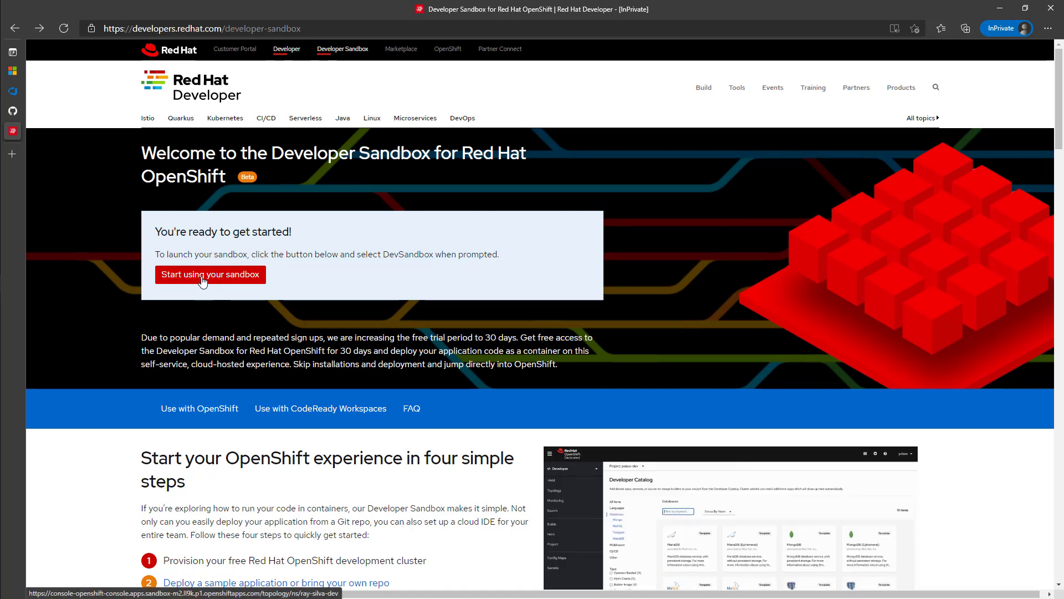
{"action": "left_click", "coordinate": [222, 277]}
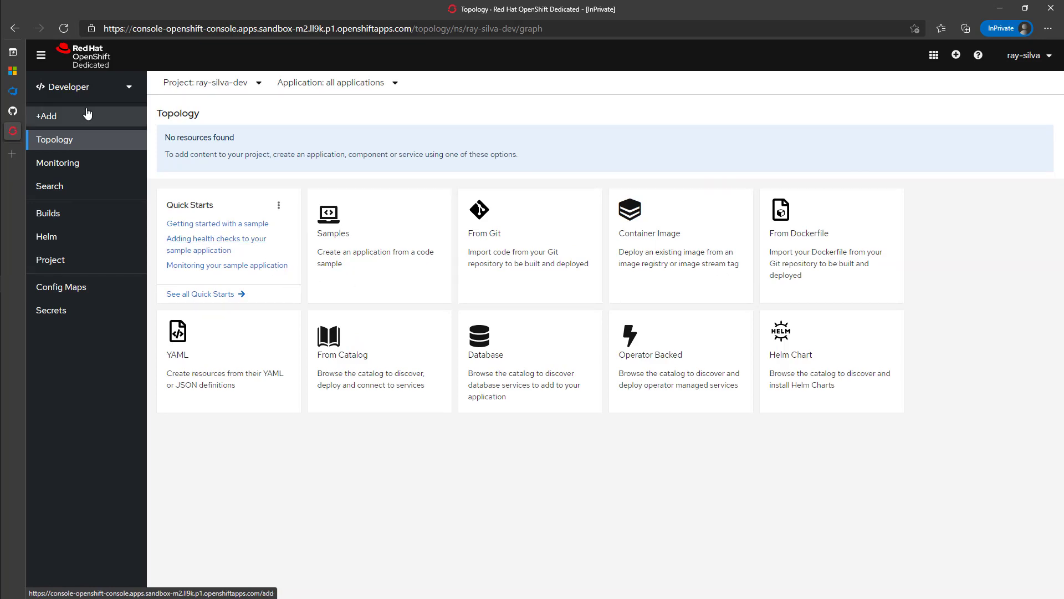
{"action": "left_click", "coordinate": [89, 89]}
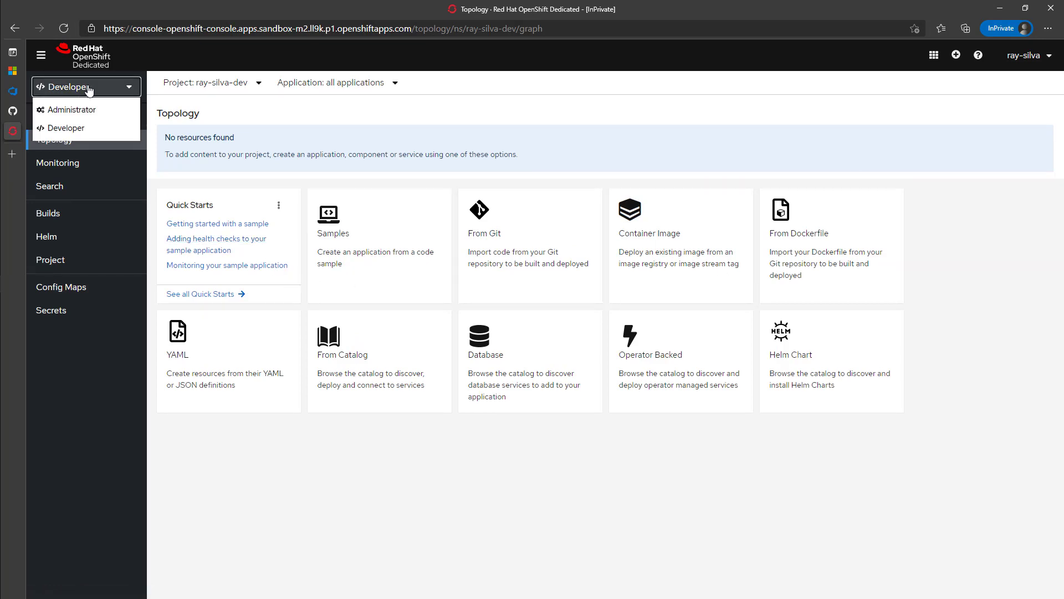
{"action": "left_click", "coordinate": [82, 114]}
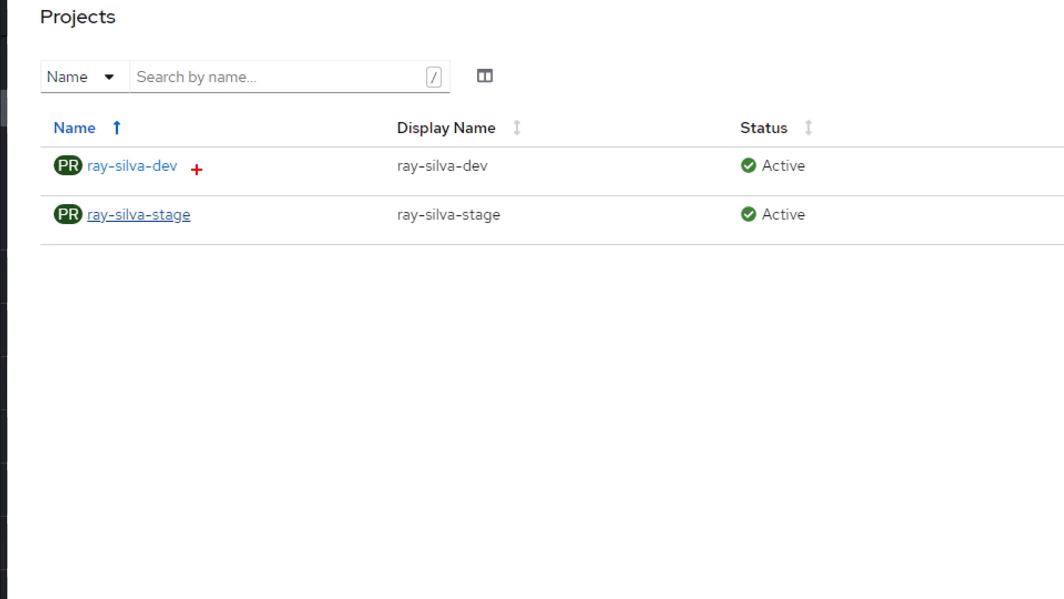
{"action": "left_click_drag", "start_coordinate": [210, 213], "coordinate": [266, 203]}
{"action": "left_click_drag", "start_coordinate": [193, 164], "coordinate": [242, 161]}
{"action": "key", "text": "Escape"}
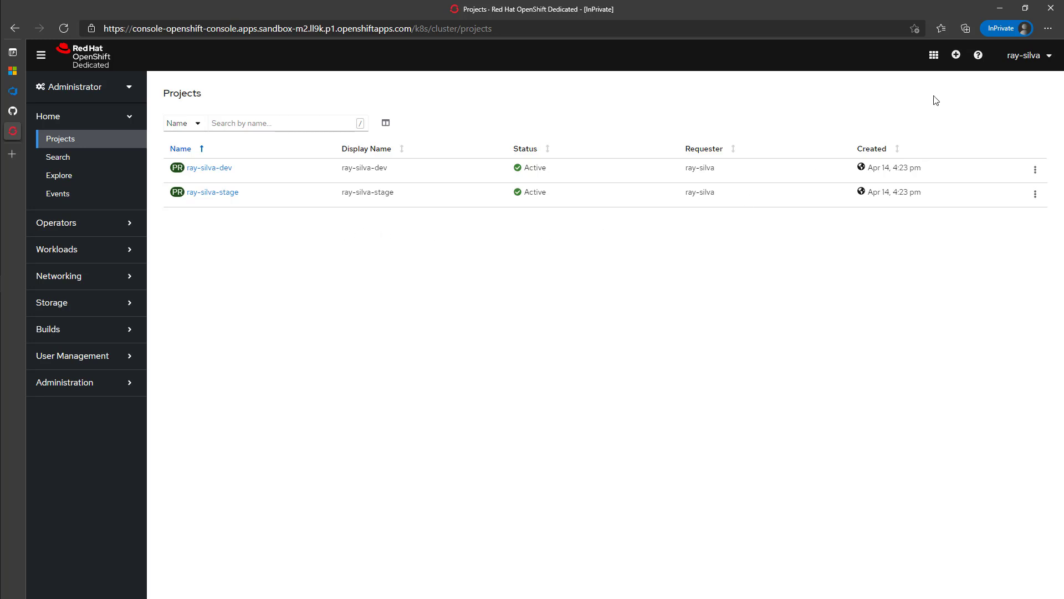
- Request the account's login command from the OpenShift console, log in with DevSandbox and display the API token
{"action": "key", "text": "ctrl+1"}
{"action": "left_click_drag", "start_coordinate": [1025, 65], "coordinate": [1007, 86]}
{"action": "key", "text": "Escape"}
{"action": "left_click", "coordinate": [1001, 83]}
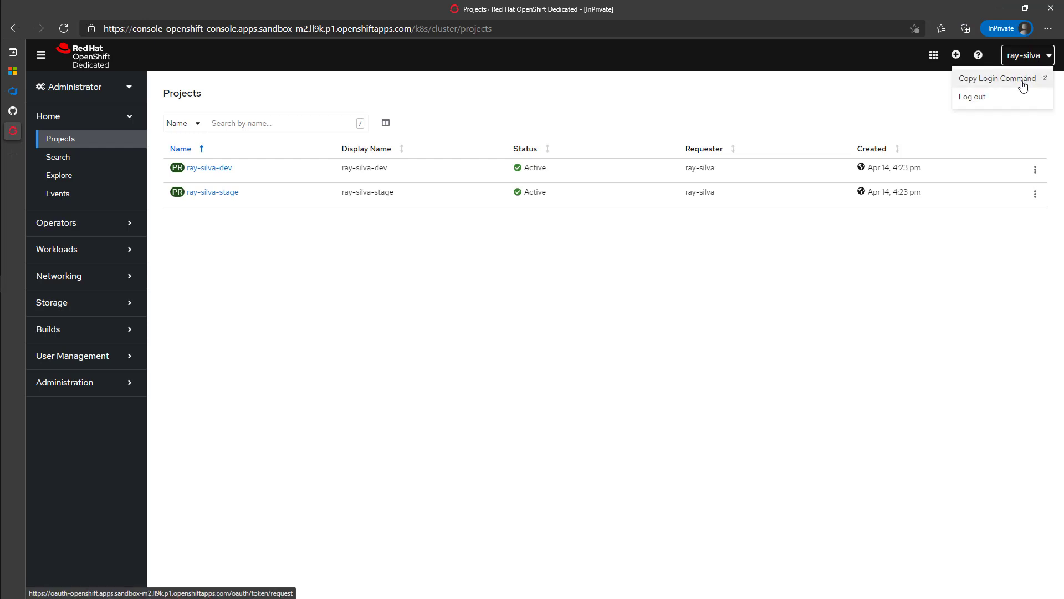
{"action": "key", "text": "ctrl+1"}
{"action": "left_click_drag", "start_coordinate": [951, 78], "coordinate": [911, 78]}
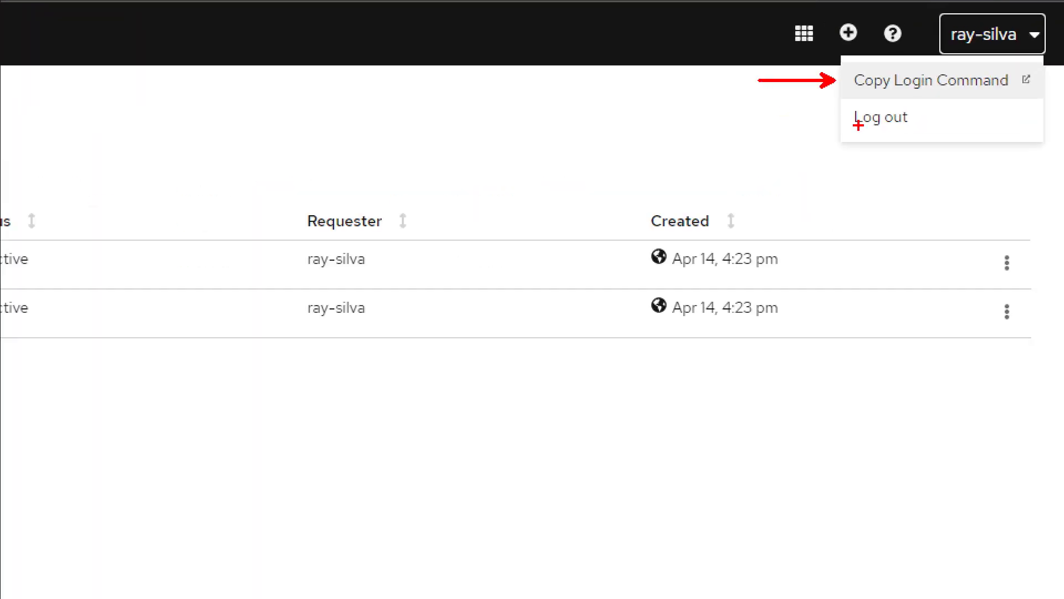
{"action": "key", "text": "Escape"}
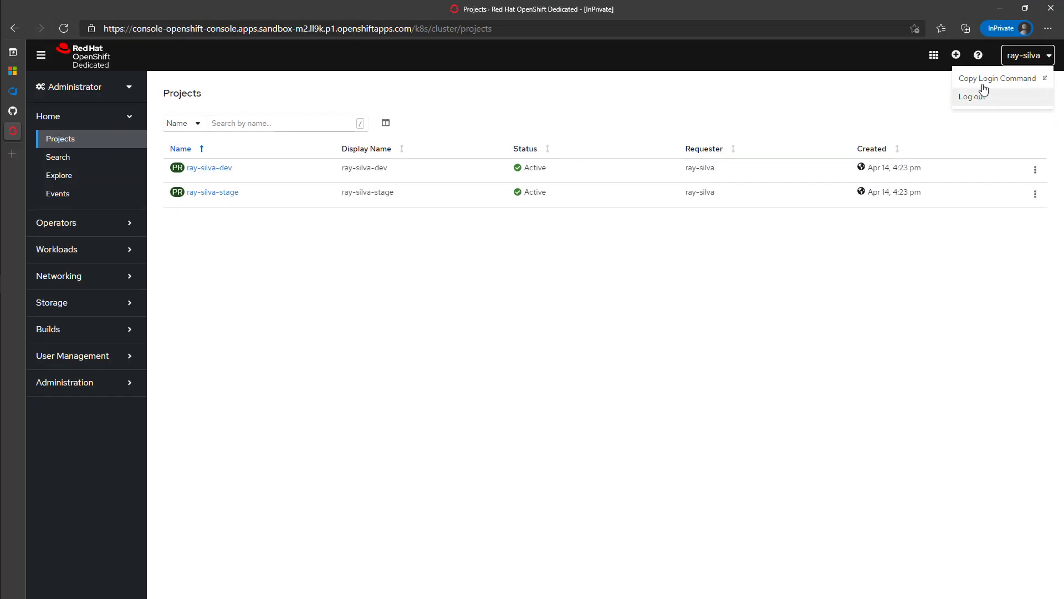
{"action": "left_click", "coordinate": [988, 80]}
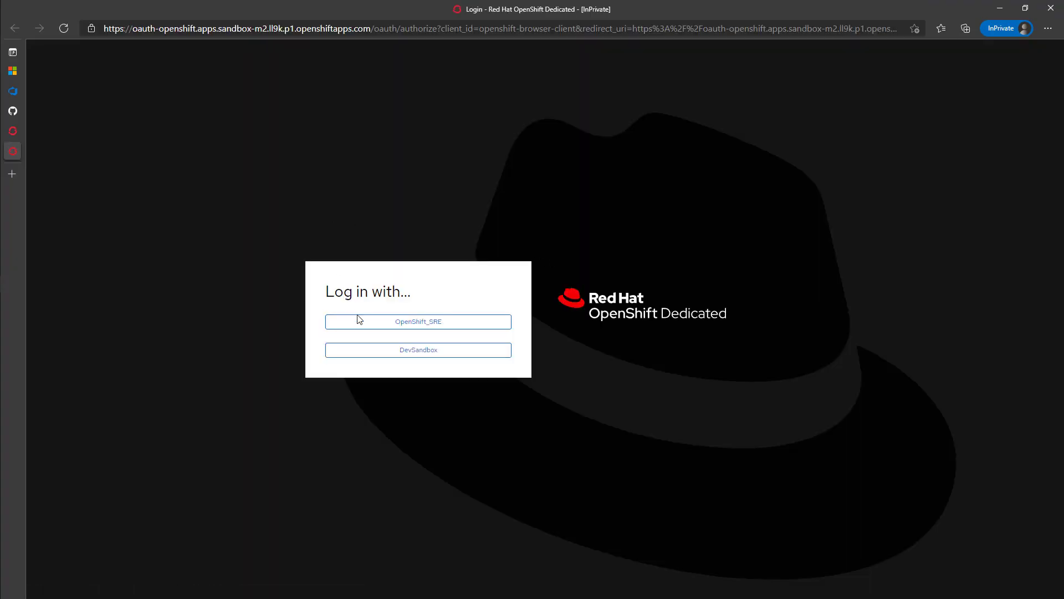
{"action": "left_click", "coordinate": [409, 356]}
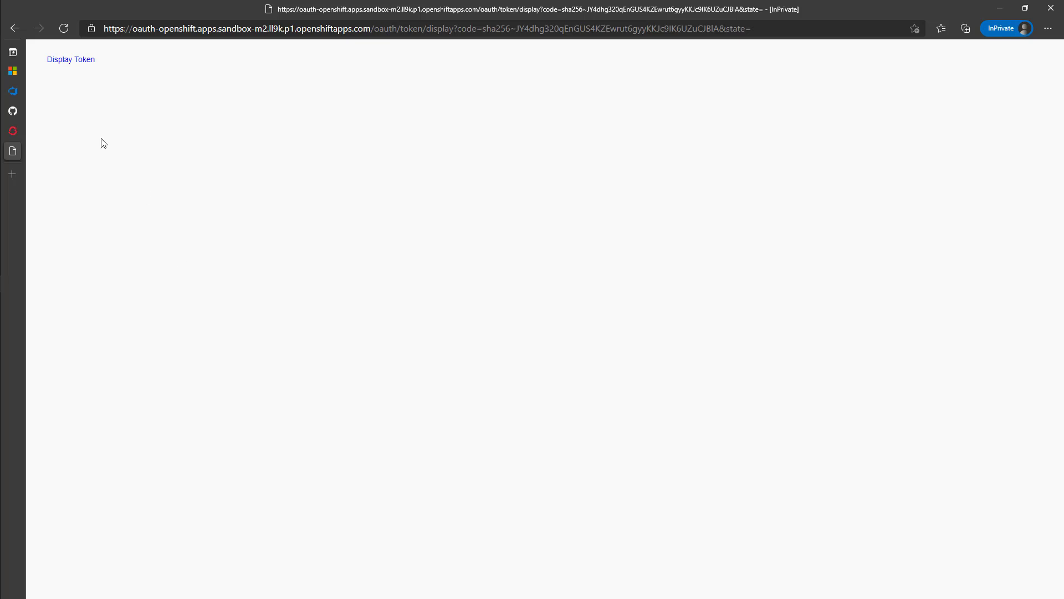
{"action": "left_click", "coordinate": [84, 61]}
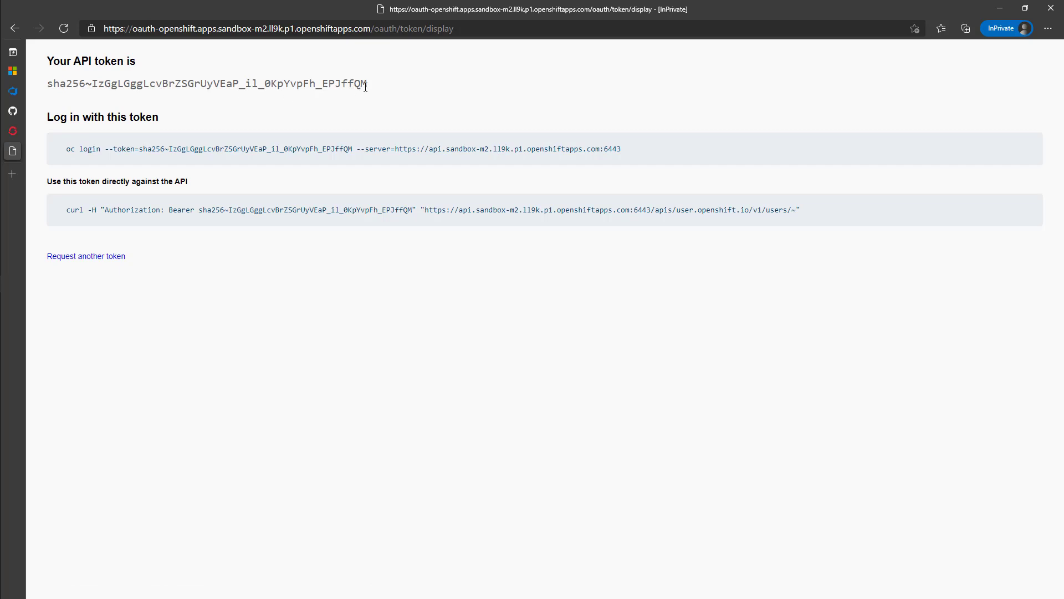
- Copy the API token and paste it into the API Token field of the Azure DevOps service connection
{"action": "left_click_drag", "start_coordinate": [366, 87], "coordinate": [80, 81]}
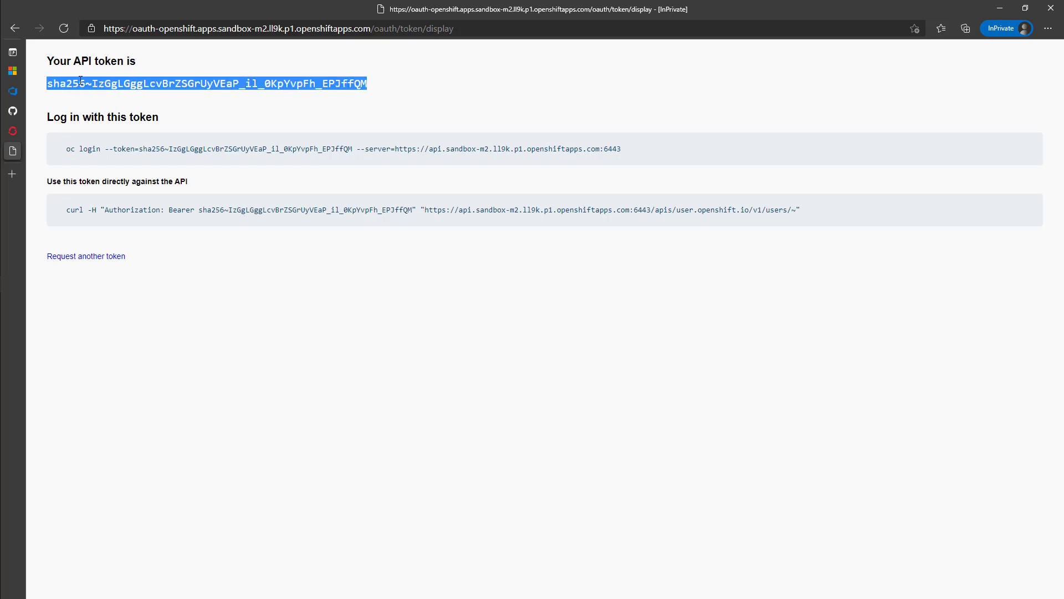
{"action": "left_click", "coordinate": [19, 93]}
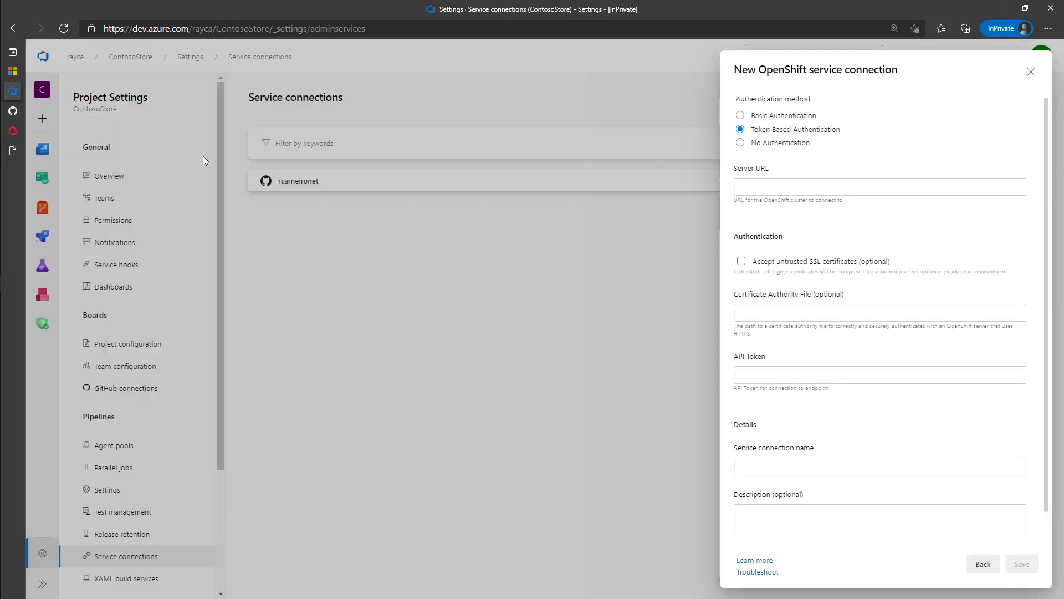
{"action": "left_click", "coordinate": [770, 374]}
{"action": "key", "text": "ctrl+v"}
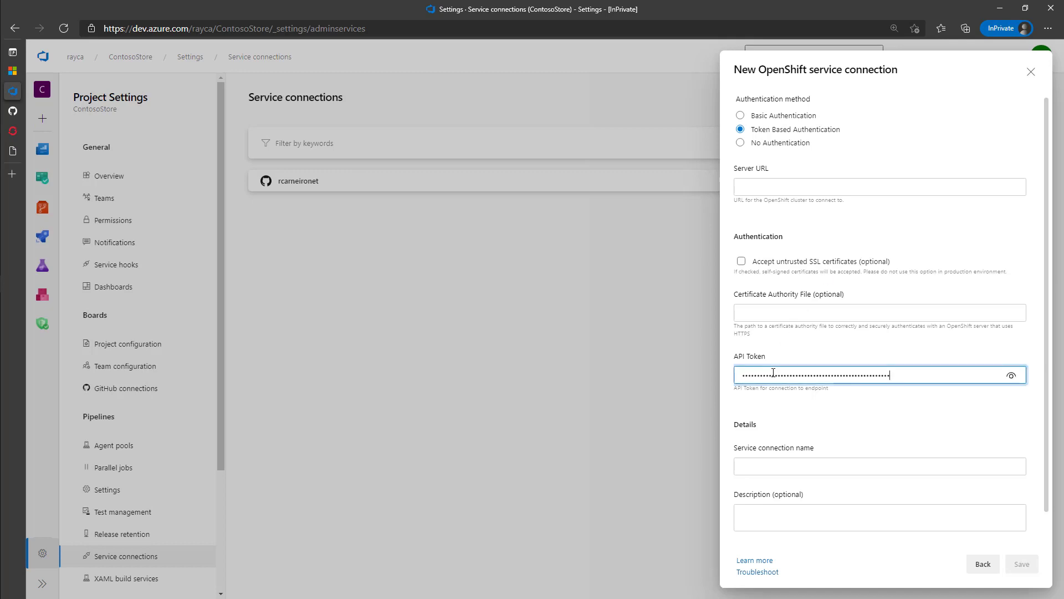
{"action": "left_click_drag", "start_coordinate": [604, 359], "coordinate": [506, 362]}
{"action": "left_click", "coordinate": [800, 188]}
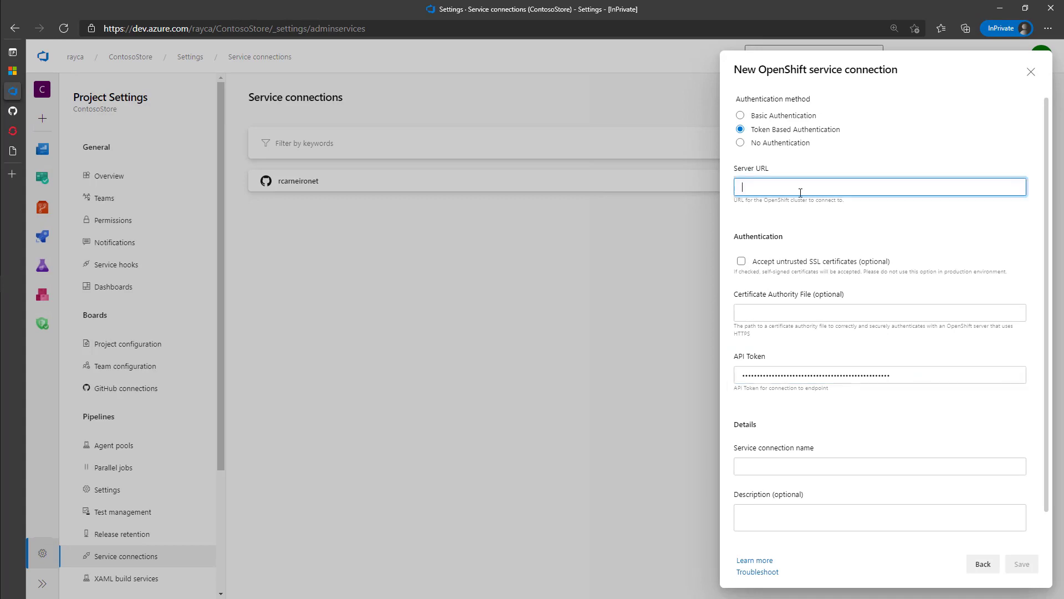
{"action": "left_click", "coordinate": [13, 152]}
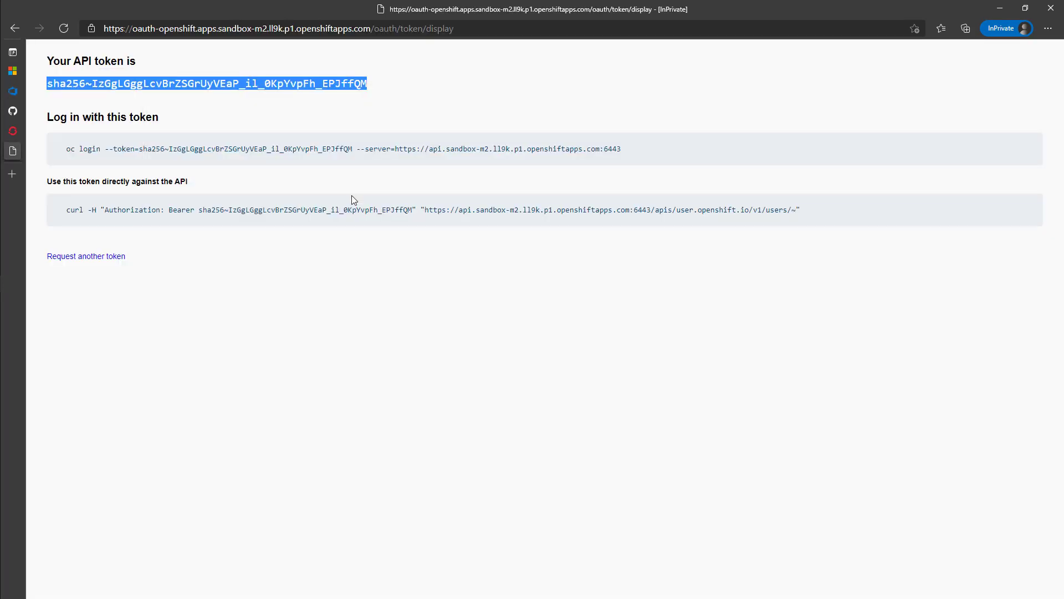
{"action": "left_click", "coordinate": [438, 180]}
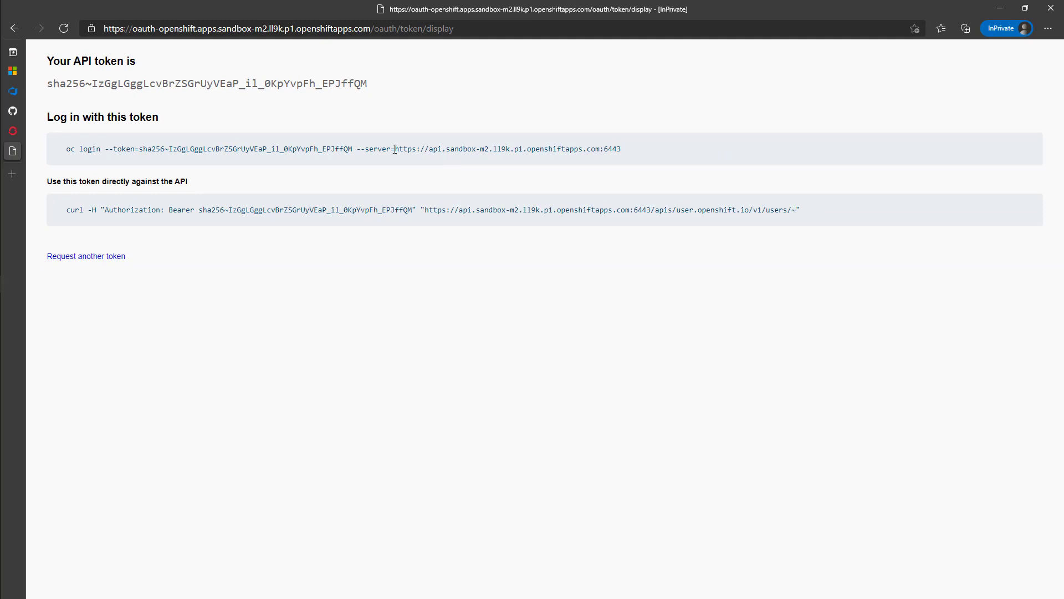
{"action": "left_click_drag", "start_coordinate": [395, 150], "coordinate": [570, 152]}
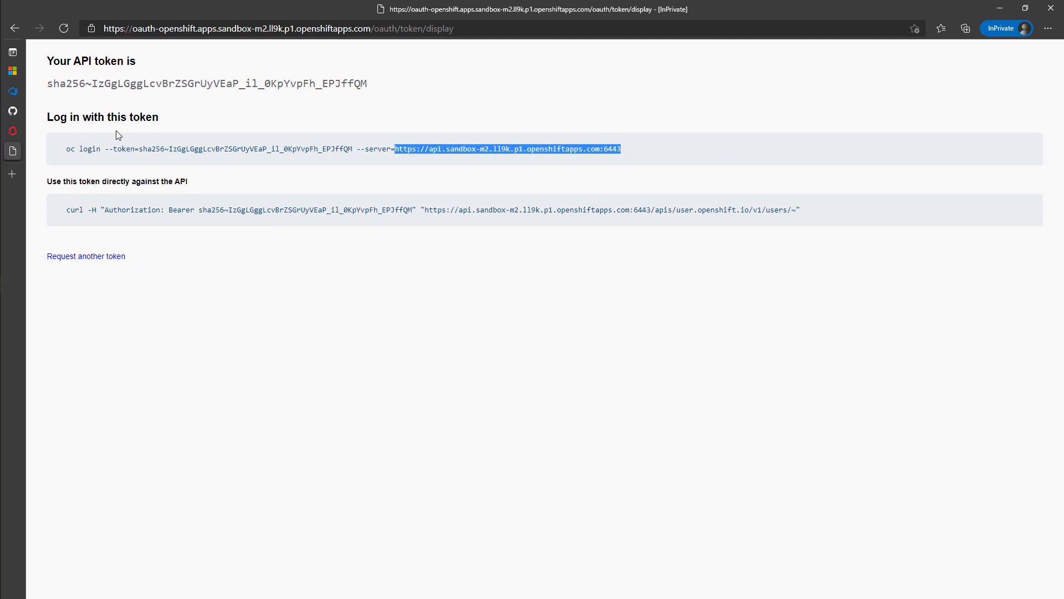
{"action": "mouse_move", "coordinate": [25, 135]}
{"action": "left_click", "coordinate": [31, 94]}
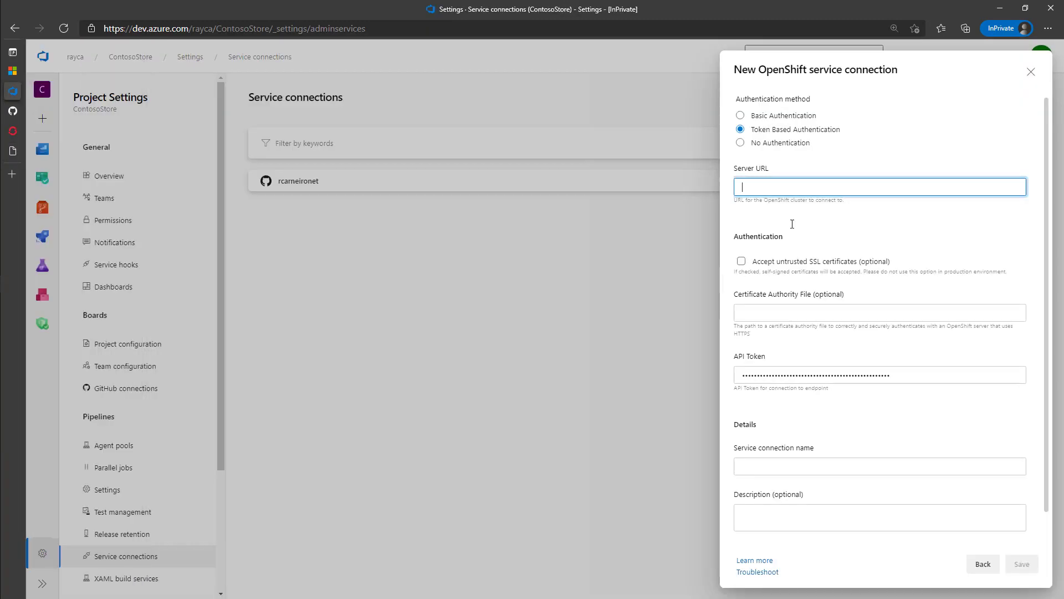
{"action": "key", "text": "ctrl+v"}
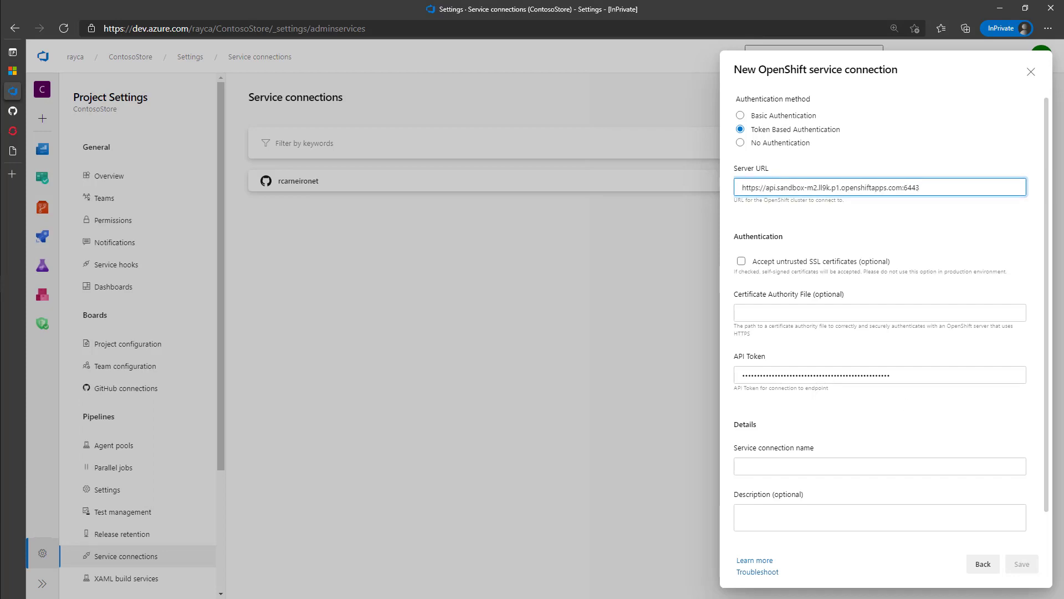
- Name the service connection "OpenShift connection" and save it
{"action": "scroll", "coordinate": [831, 470], "scroll_direction": "down", "scroll_amount": 1}
{"action": "left_click", "coordinate": [830, 283]}
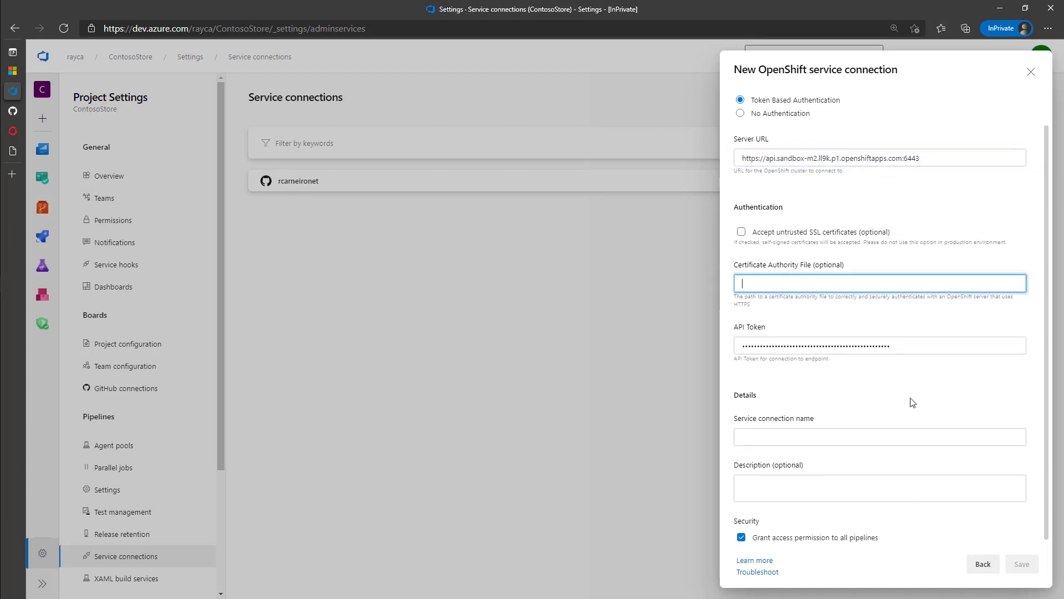
{"action": "scroll", "coordinate": [898, 518], "scroll_direction": "up", "scroll_amount": 1}
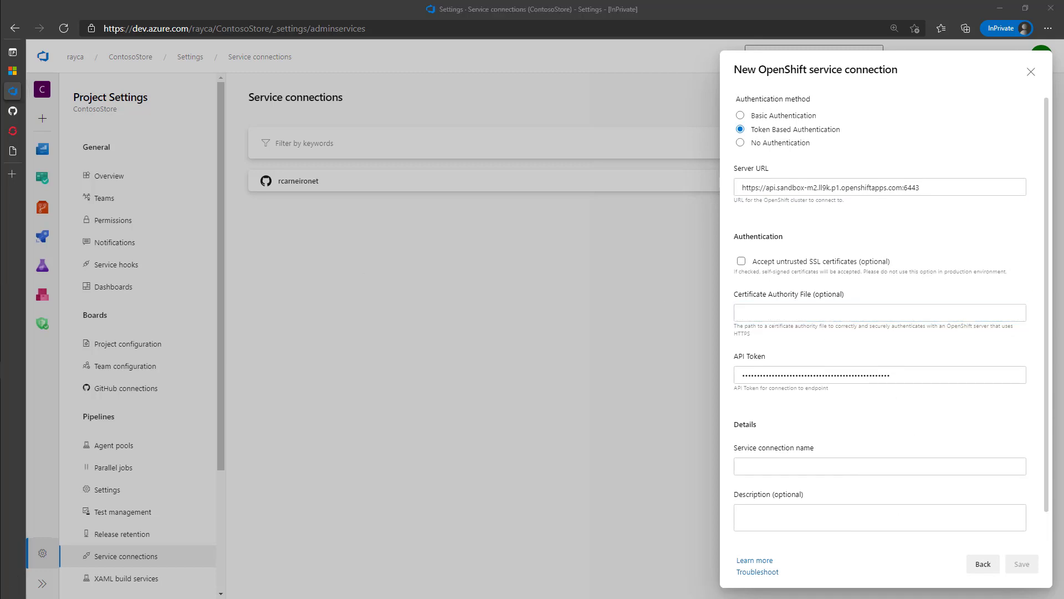
{"action": "scroll", "coordinate": [838, 516], "scroll_direction": "down", "scroll_amount": 1}
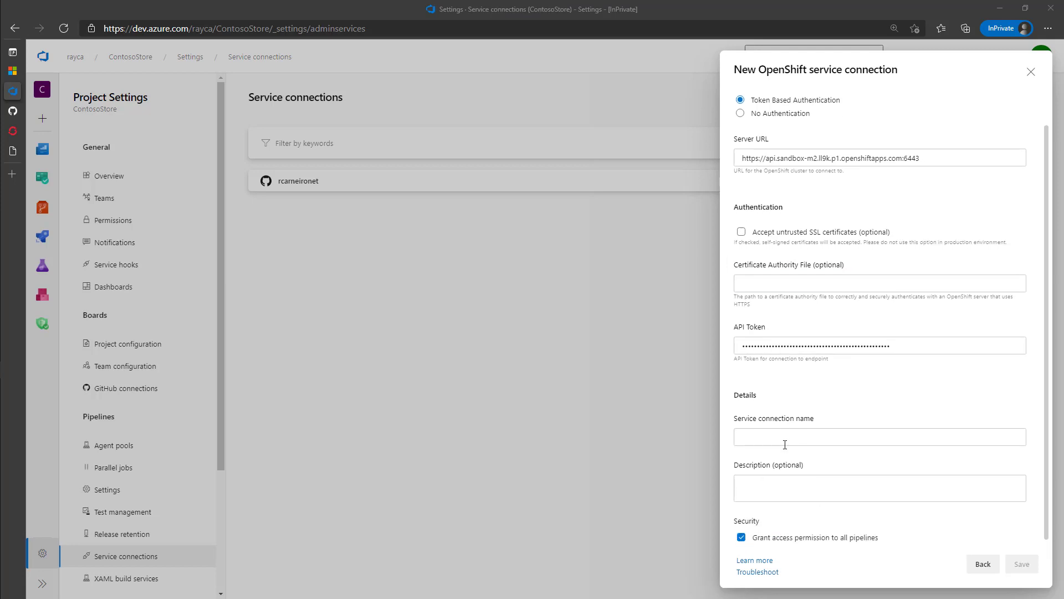
{"action": "left_click", "coordinate": [784, 438]}
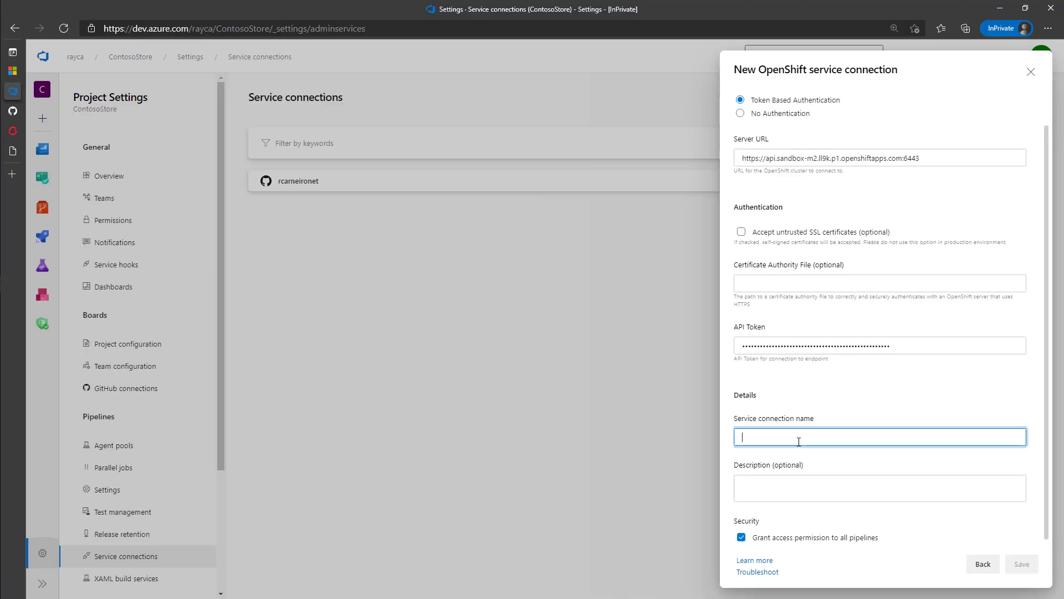
{"action": "type", "text": "Shift"}
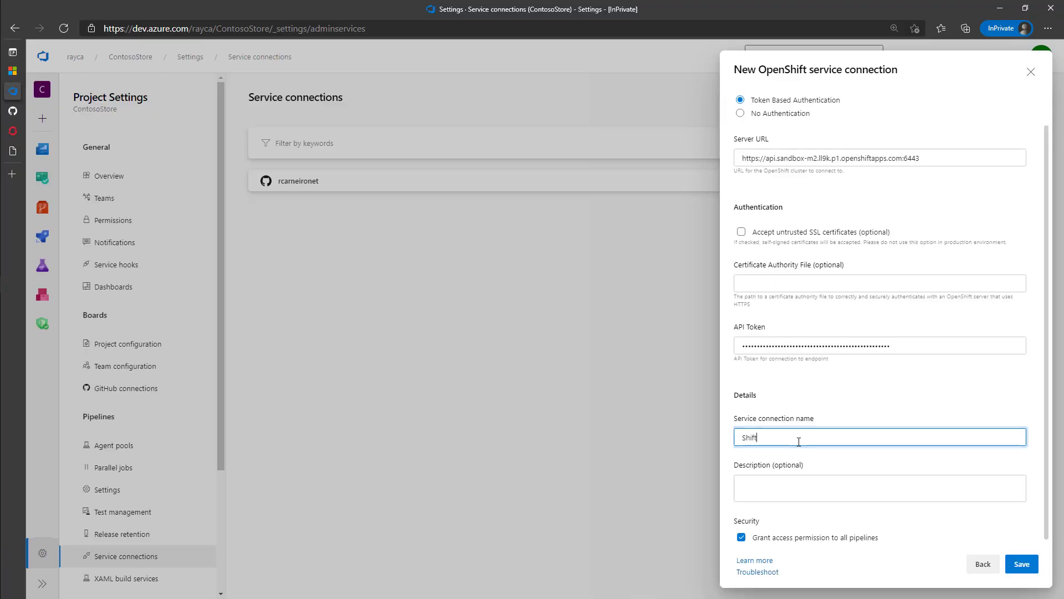
{"action": "key", "text": "ctrl+a"}
{"action": "type", "text": "Open"}
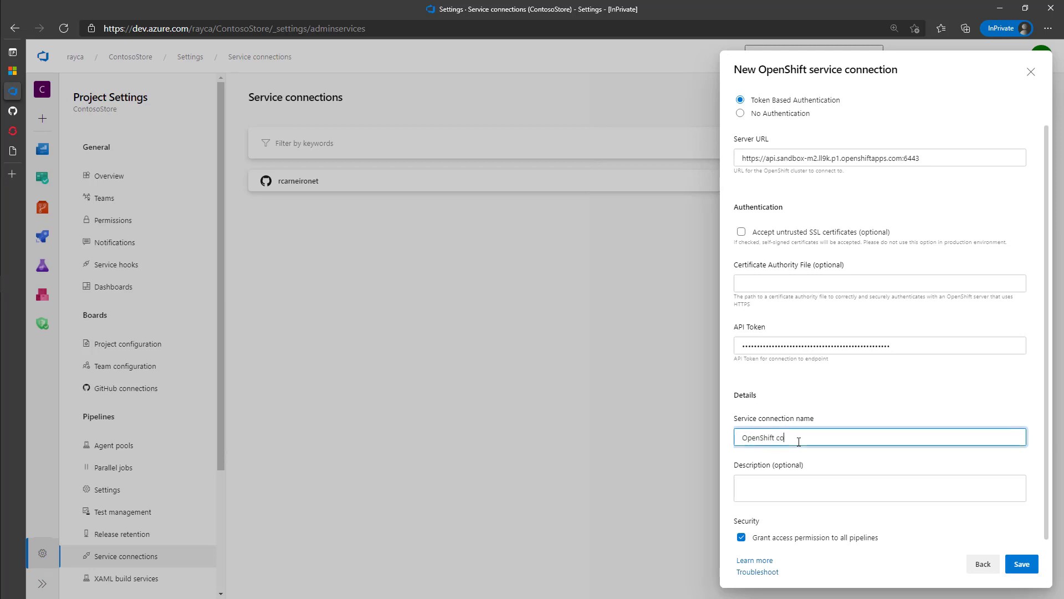
{"action": "left_click", "coordinate": [1022, 564]}
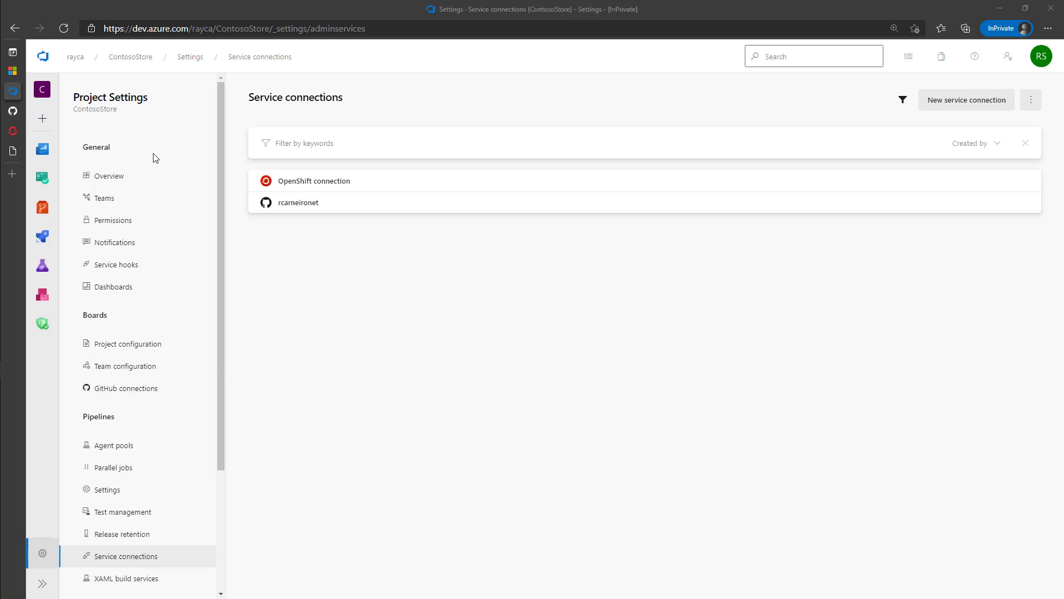
- Return to the organization's project list, open ContosoStore's pipelines and start creating a new pipeline
{"action": "left_click", "coordinate": [74, 58]}
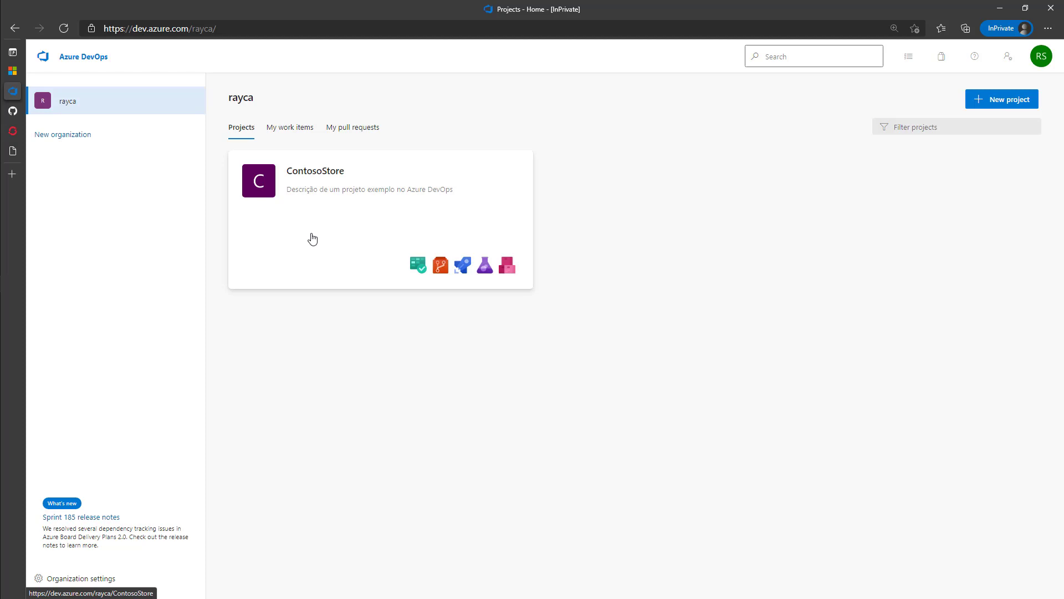
{"action": "left_click", "coordinate": [313, 239]}
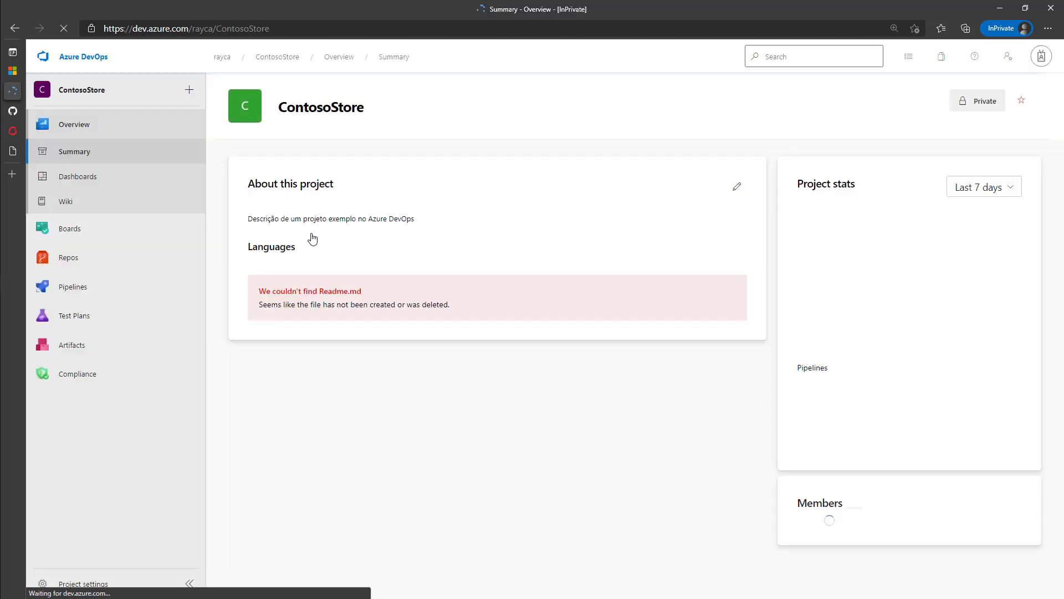
{"action": "left_click", "coordinate": [107, 291]}
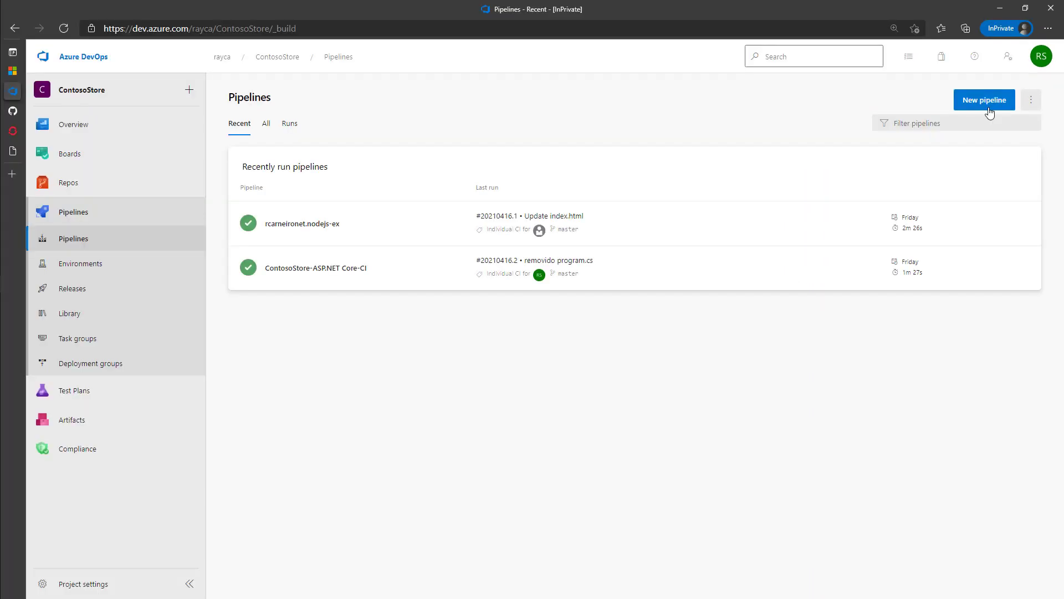
{"action": "left_click", "coordinate": [931, 113]}
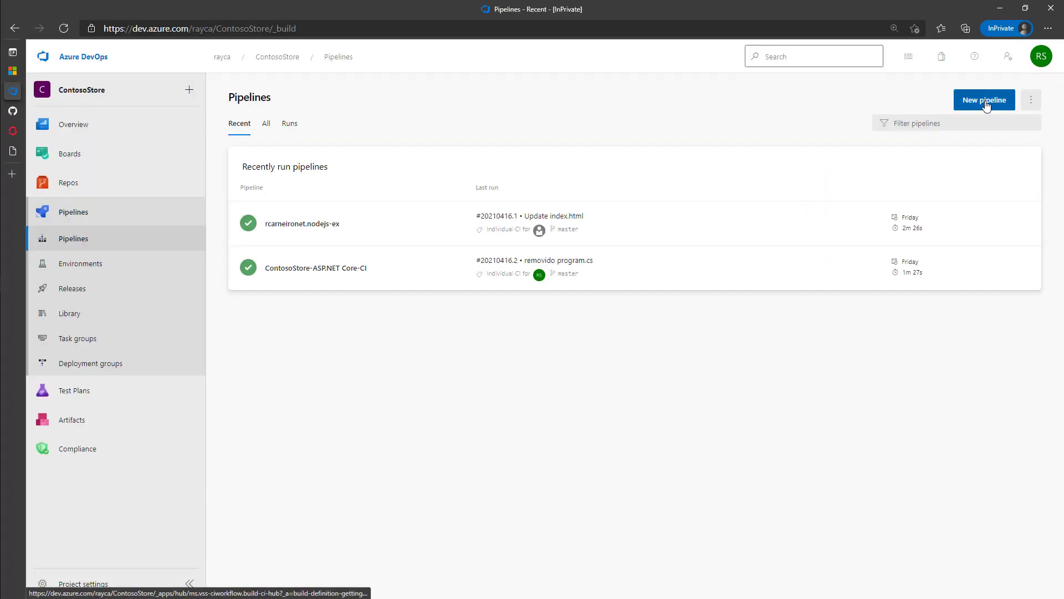
- Switch to GitHub and look over the root folder of the nodejs-ex repository
{"action": "left_click", "coordinate": [17, 112]}
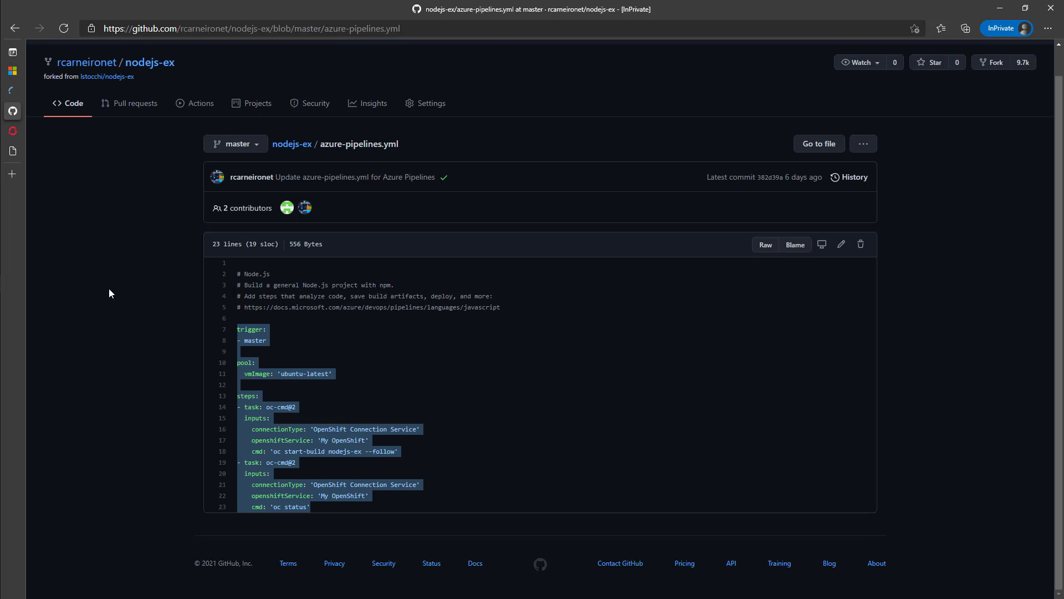
{"action": "left_click", "coordinate": [109, 293]}
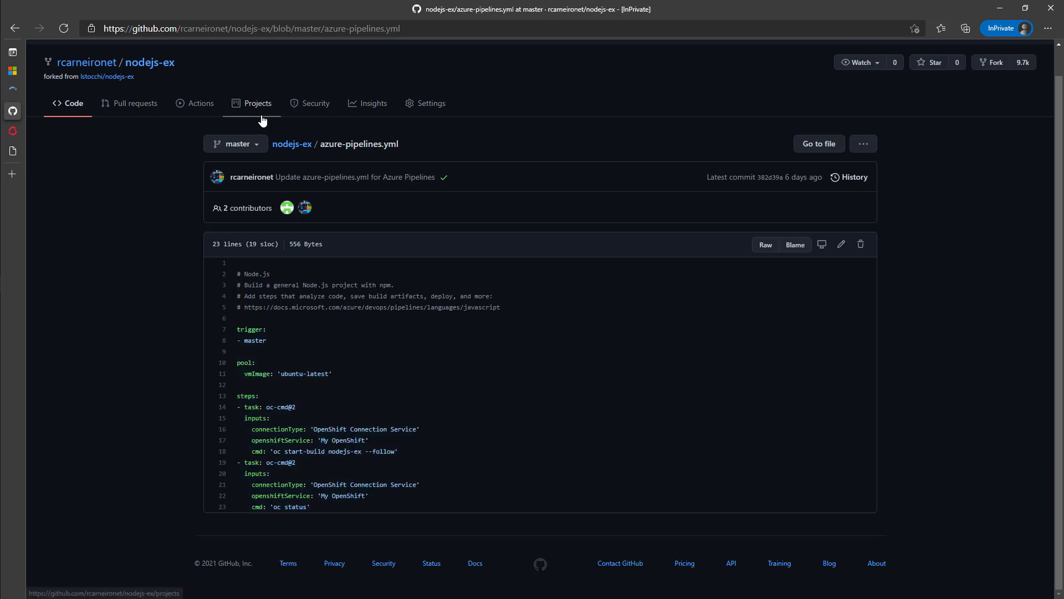
{"action": "left_click", "coordinate": [149, 64]}
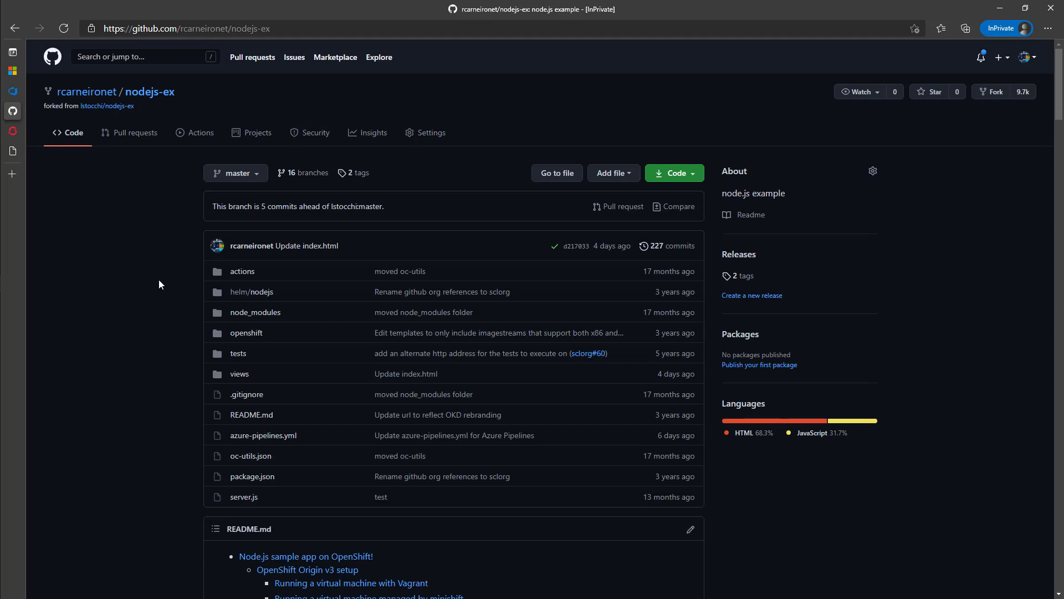
{"action": "scroll", "coordinate": [158, 284], "scroll_direction": "down", "scroll_amount": 6}
{"action": "scroll", "coordinate": [159, 285], "scroll_direction": "up", "scroll_amount": 6}
- Switch back to Azure DevOps, choose GitHub, the nodejs-ex repository and the Node.js template for the pipeline, and review the generated YAML
{"action": "left_click", "coordinate": [18, 92]}
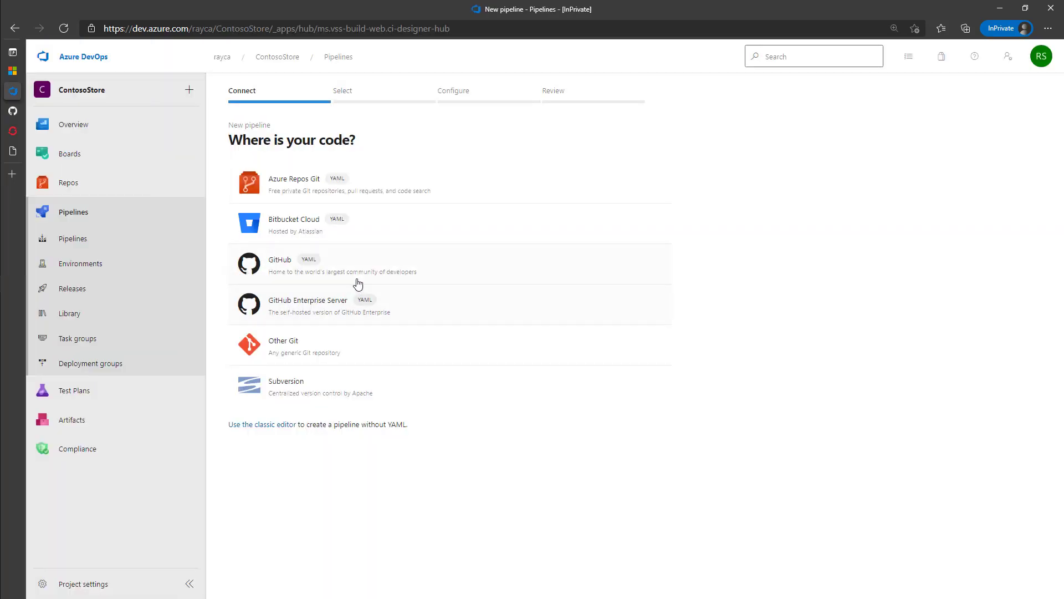
{"action": "left_click", "coordinate": [331, 276]}
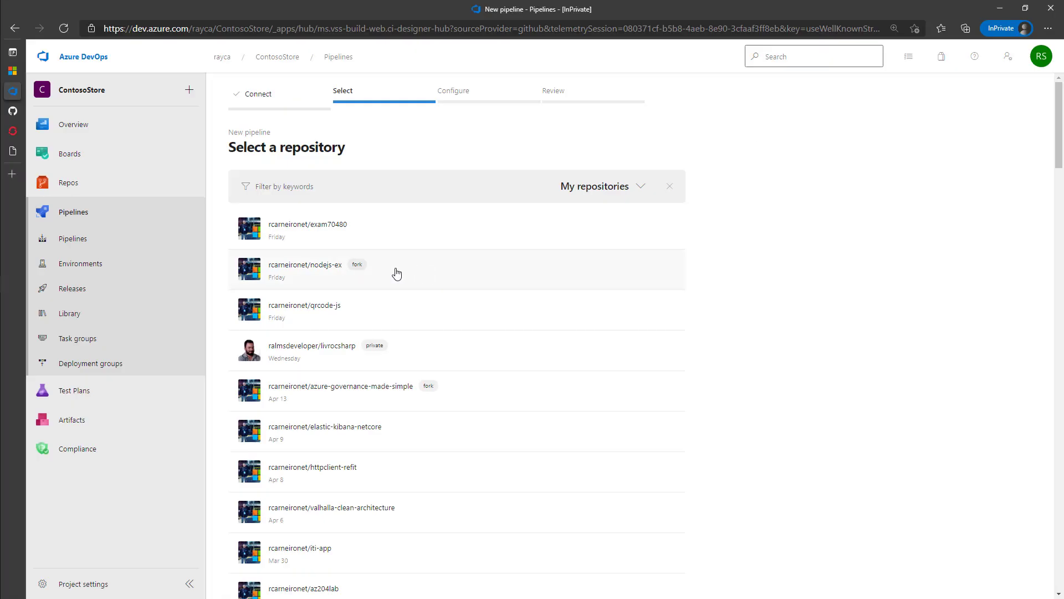
{"action": "left_click", "coordinate": [389, 271]}
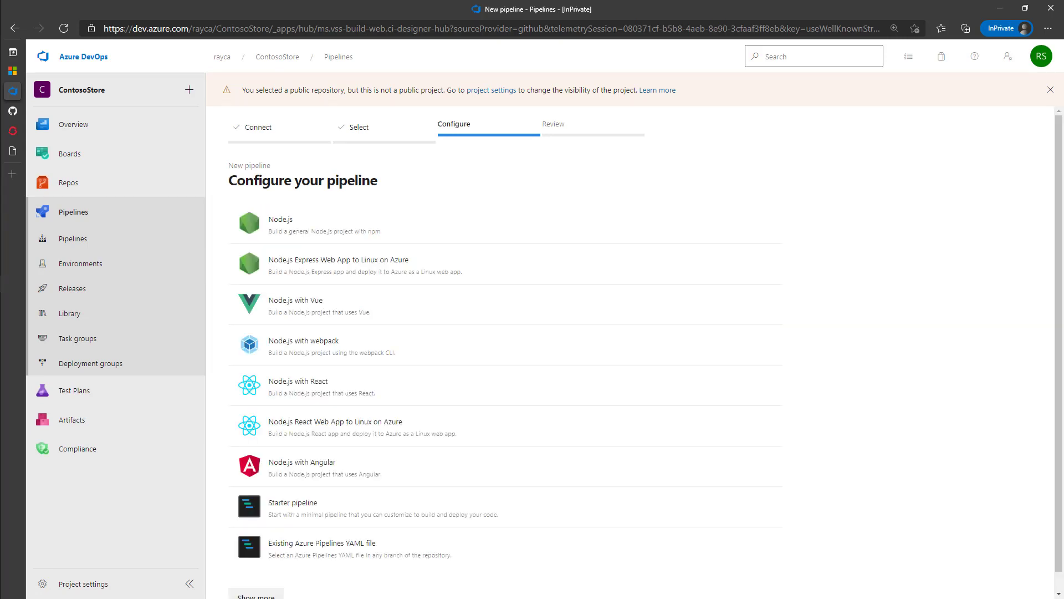
{"action": "left_click", "coordinate": [339, 229]}
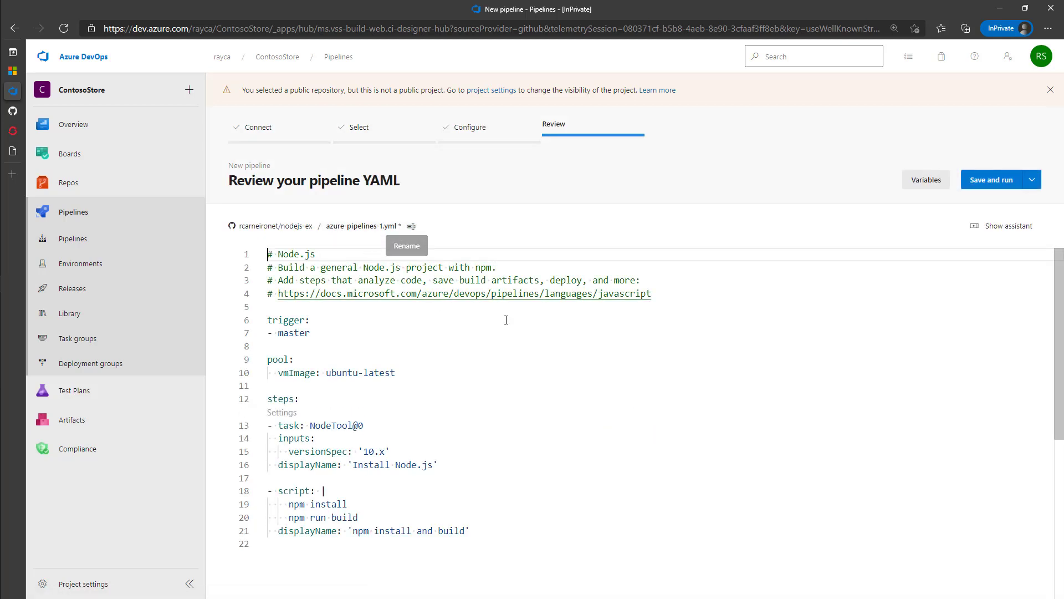
{"action": "scroll", "coordinate": [479, 328], "scroll_direction": "down", "scroll_amount": 1}
{"action": "scroll", "coordinate": [480, 328], "scroll_direction": "up", "scroll_amount": 1}
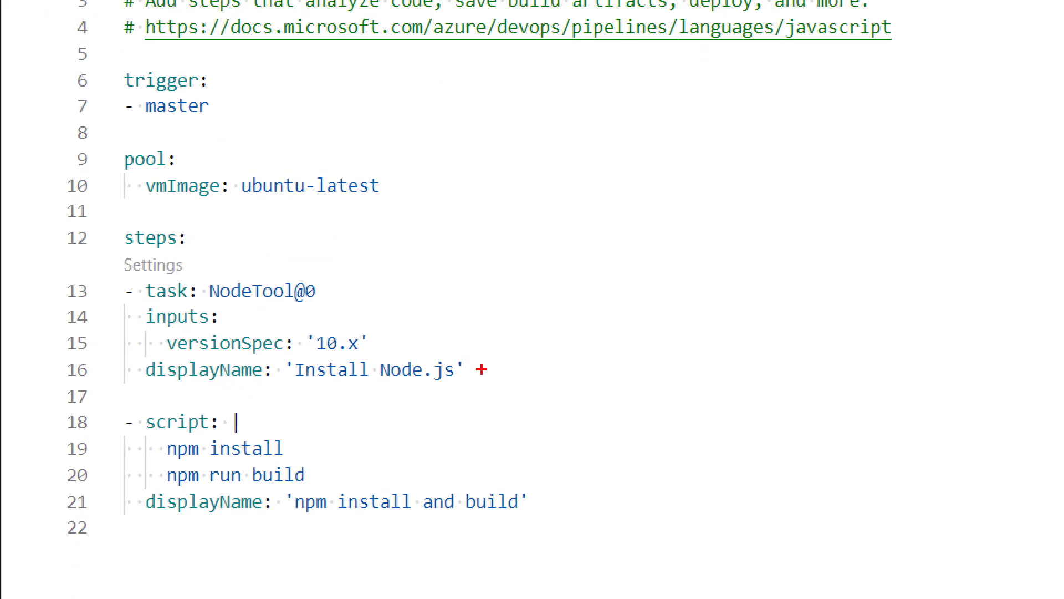
{"action": "left_click_drag", "start_coordinate": [480, 370], "coordinate": [556, 347]}
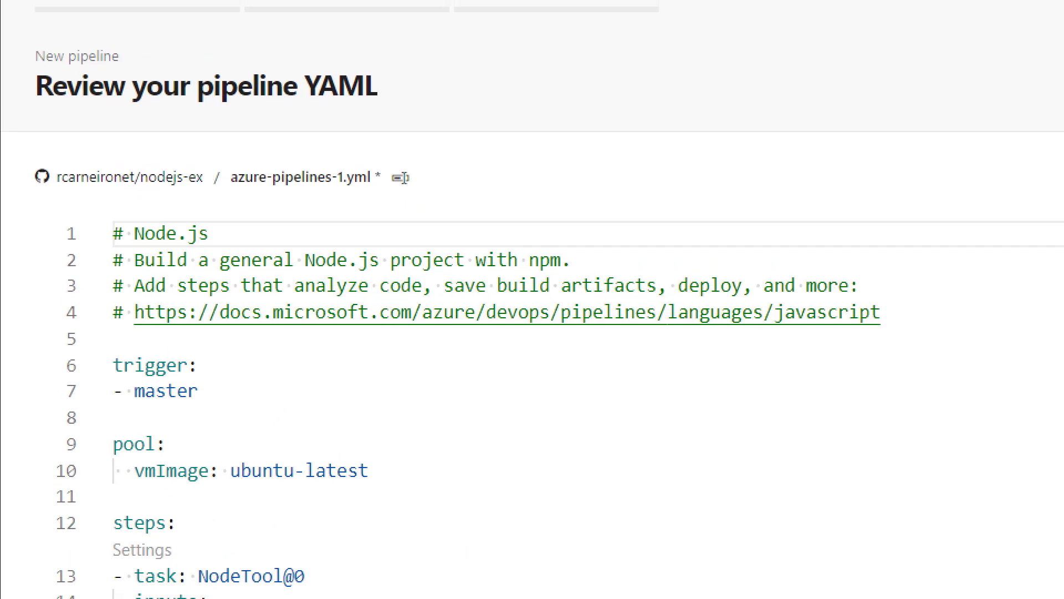
{"action": "left_click_drag", "start_coordinate": [380, 235], "coordinate": [382, 255]}
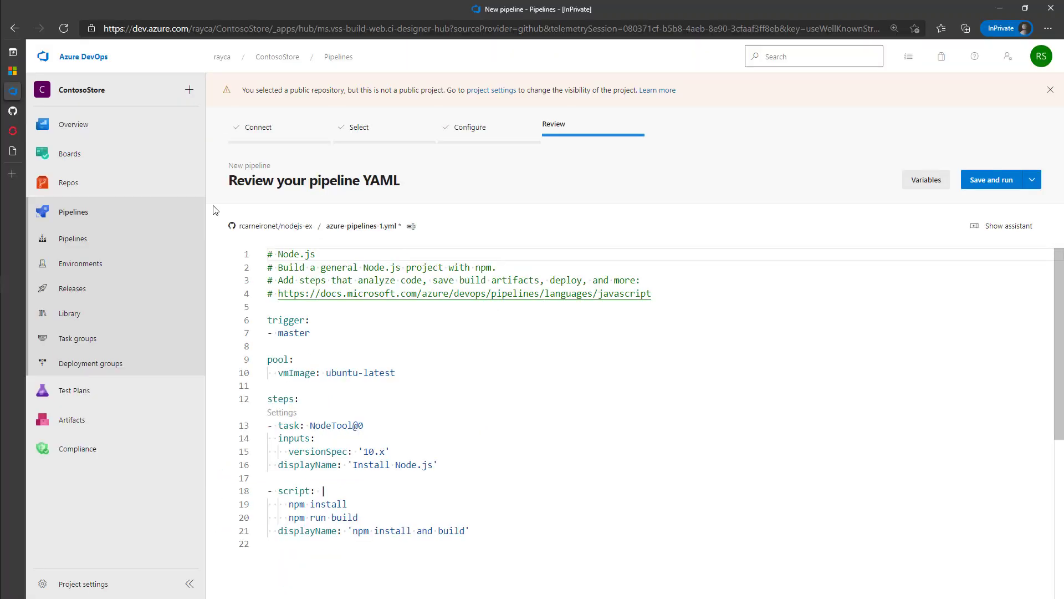
- Switch to the nodejs-ex repository on GitHub and open its azure-pipelines.yml file
{"action": "mouse_move", "coordinate": [12, 131]}
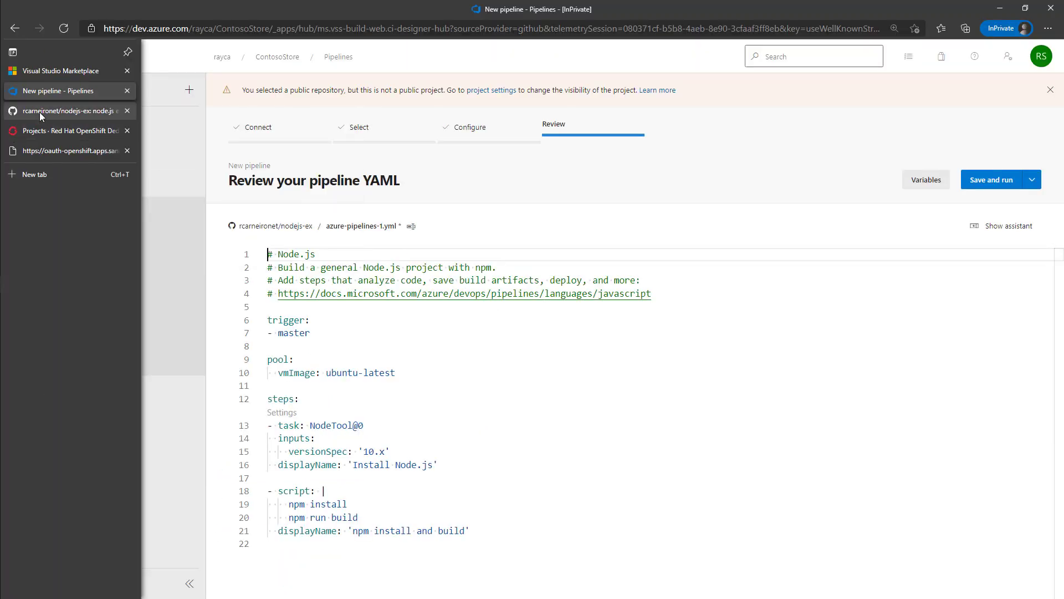
{"action": "left_click", "coordinate": [39, 112]}
{"action": "scroll", "coordinate": [341, 336], "scroll_direction": "down", "scroll_amount": 2}
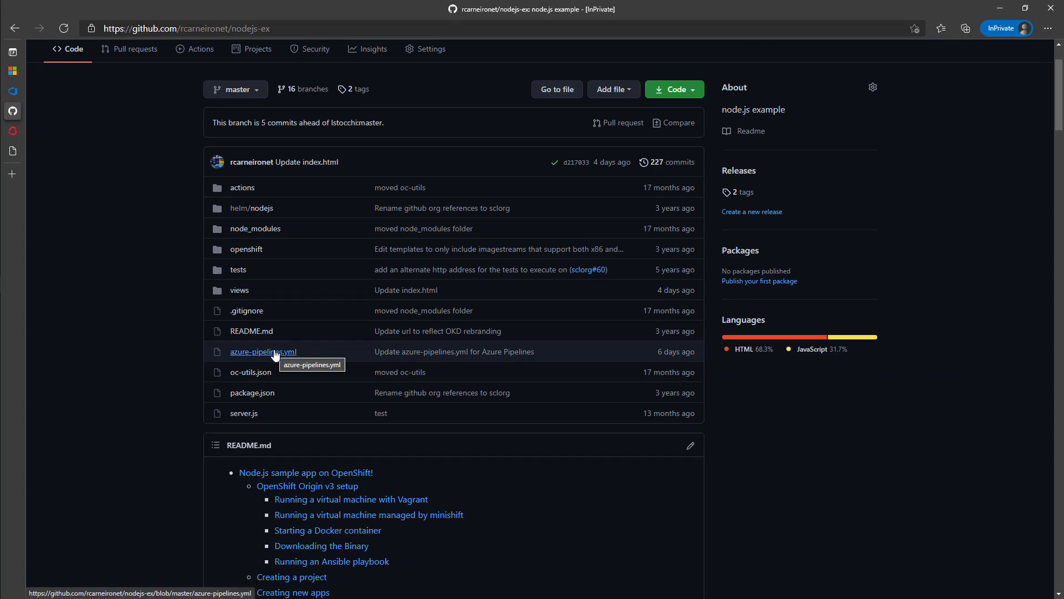
{"action": "left_click", "coordinate": [276, 353]}
{"action": "scroll", "coordinate": [424, 355], "scroll_direction": "down", "scroll_amount": 1}
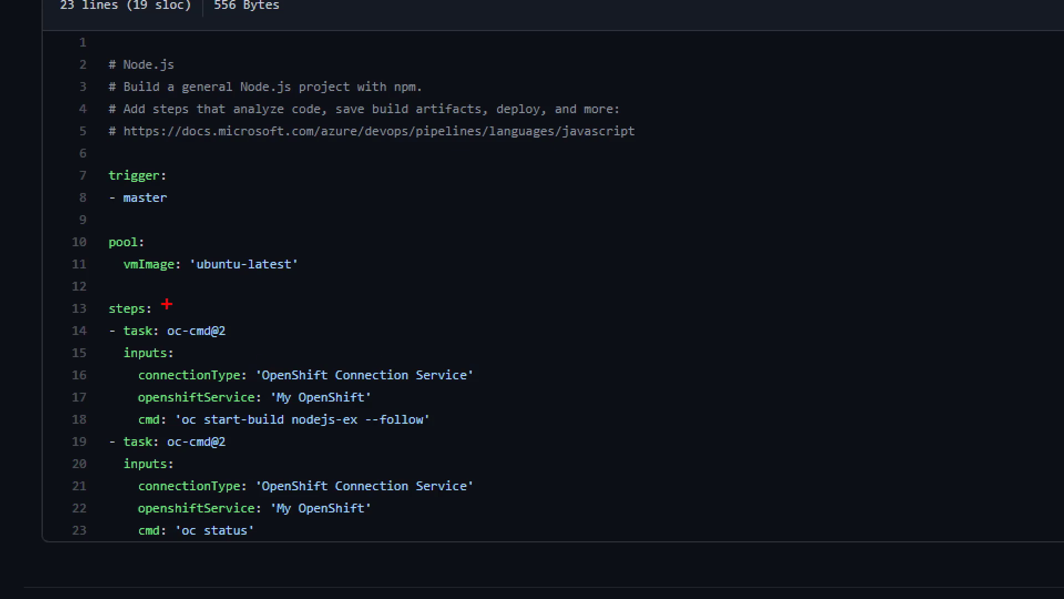
- Examine the trigger, the pool image and the two oc-cmd@2 tasks with their commands in azure-pipelines.yml
{"action": "left_click", "coordinate": [107, 167]}
{"action": "left_click_drag", "start_coordinate": [107, 168], "coordinate": [202, 220]}
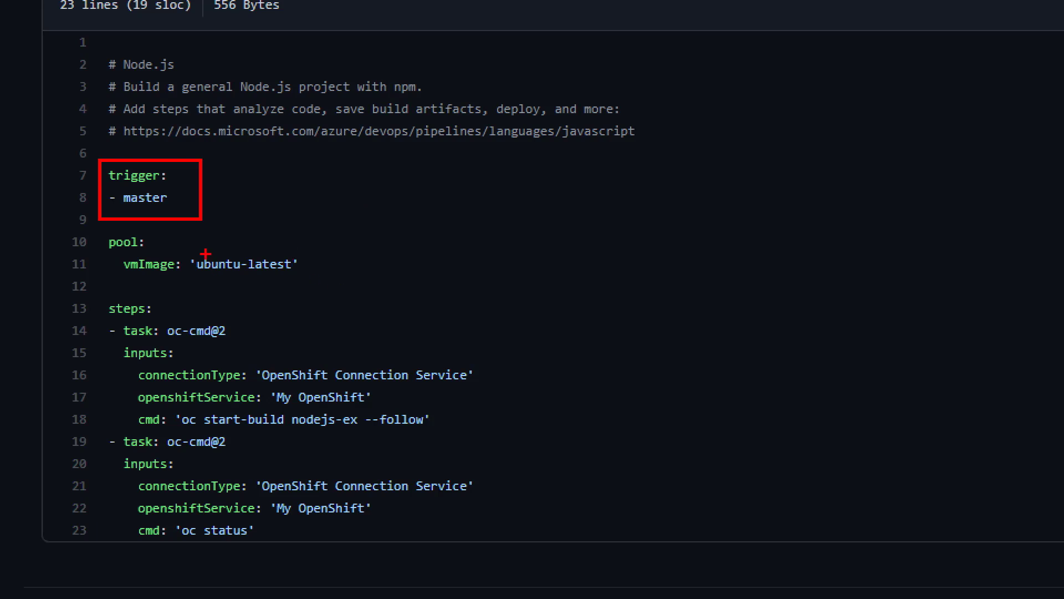
{"action": "mouse_move", "coordinate": [98, 231]}
{"action": "left_mouse_down"}
{"action": "mouse_move", "coordinate": [268, 283]}
{"action": "mouse_move", "coordinate": [357, 285]}
{"action": "left_mouse_up"}
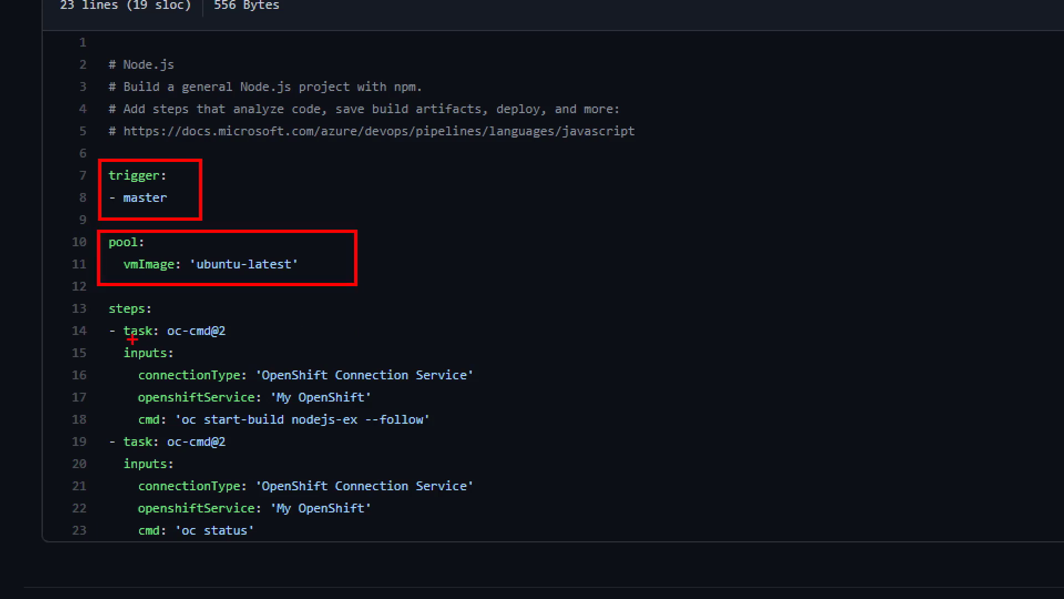
{"action": "mouse_move", "coordinate": [104, 320]}
{"action": "left_mouse_down"}
{"action": "mouse_move", "coordinate": [344, 411]}
{"action": "mouse_move", "coordinate": [455, 438]}
{"action": "mouse_move", "coordinate": [502, 435]}
{"action": "left_mouse_up"}
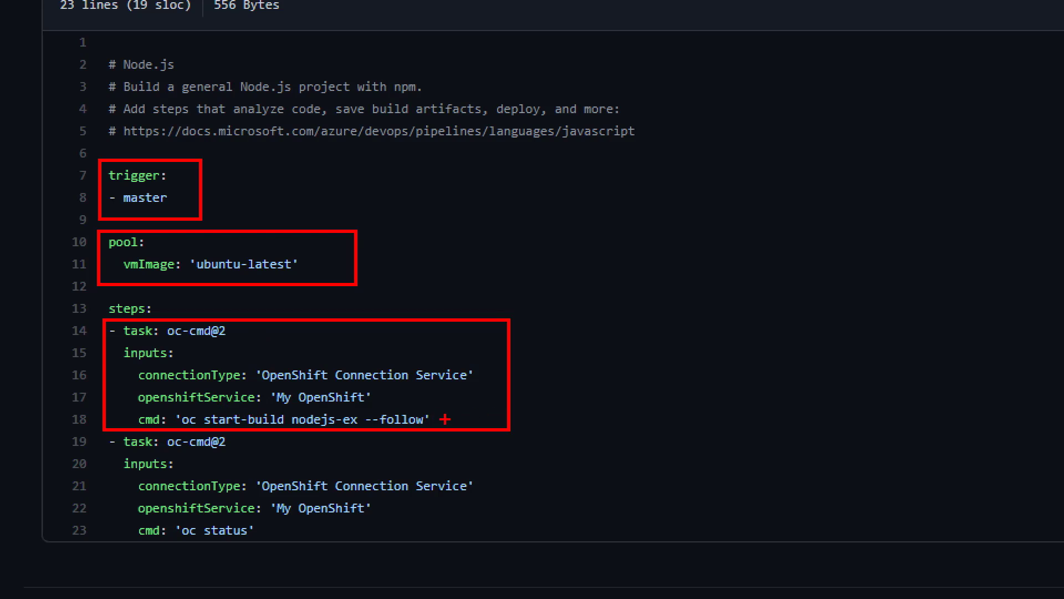
{"action": "left_click_drag", "start_coordinate": [445, 419], "coordinate": [523, 404]}
{"action": "mouse_move", "coordinate": [104, 434]}
{"action": "left_mouse_down"}
{"action": "mouse_move", "coordinate": [35, 434]}
{"action": "mouse_move", "coordinate": [48, 328]}
{"action": "mouse_move", "coordinate": [19, 290]}
{"action": "mouse_move", "coordinate": [15, 357]}
{"action": "left_mouse_up"}
{"action": "left_click_drag", "start_coordinate": [105, 428], "coordinate": [526, 536]}
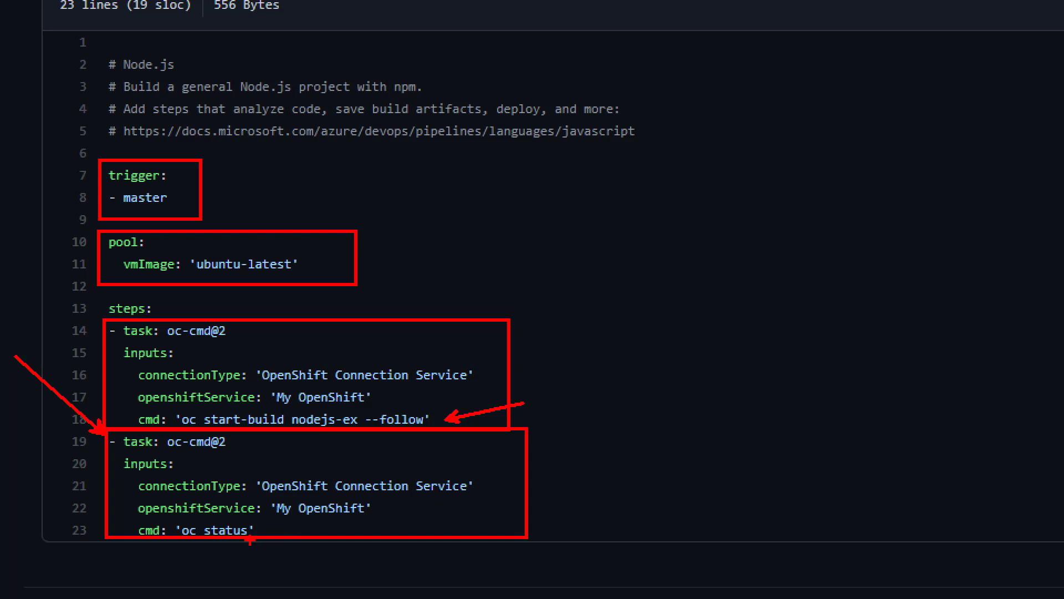
{"action": "left_click_drag", "start_coordinate": [264, 531], "coordinate": [320, 531]}
{"action": "key", "text": "Escape"}
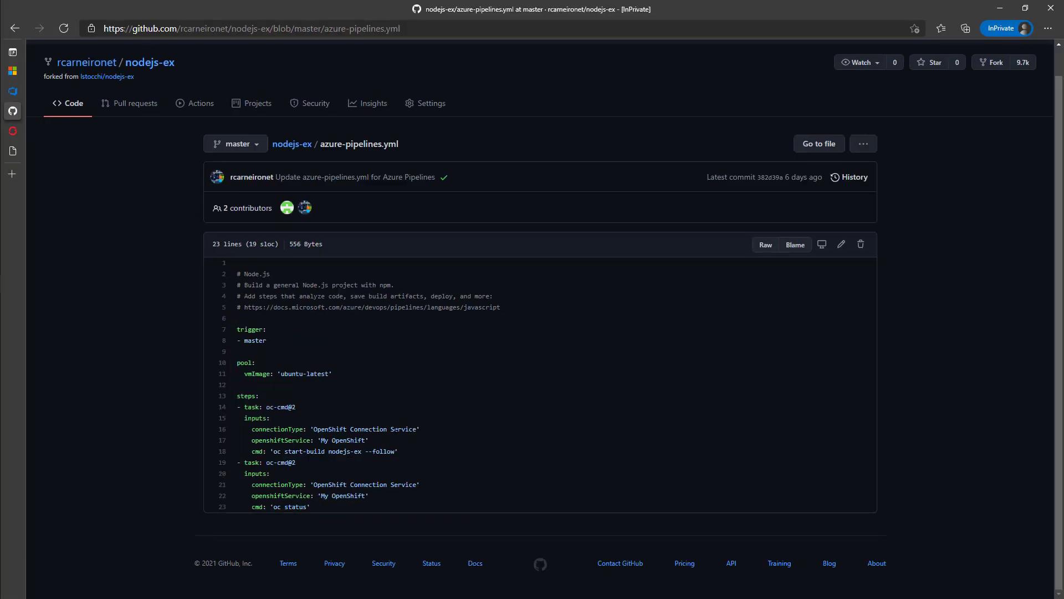
- Switch back to Azure DevOps and open the run history of the existing nodejs-ex pipeline in the ContosoStore project
{"action": "left_click", "coordinate": [13, 91]}
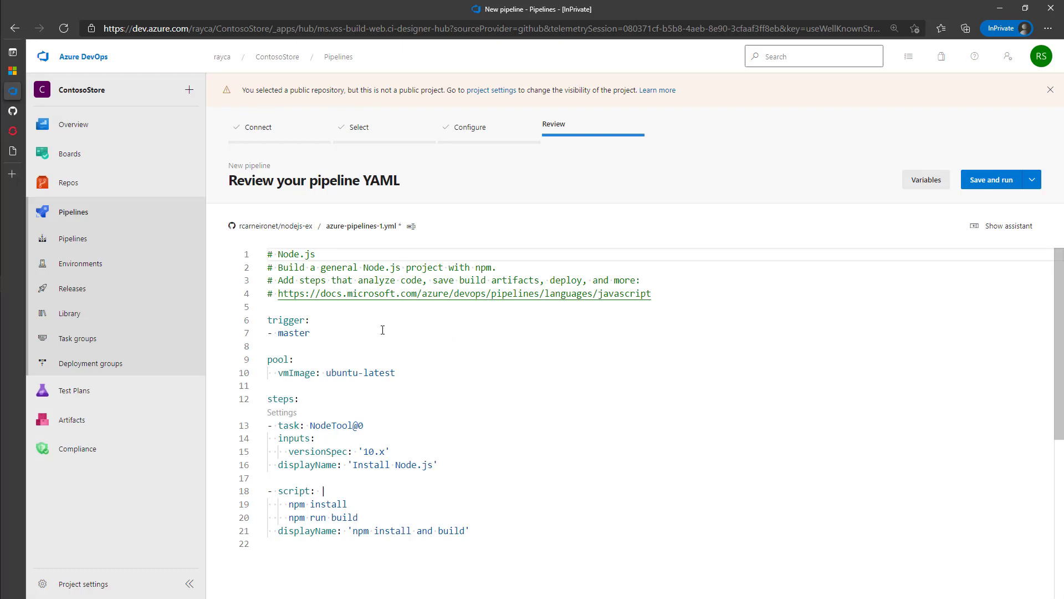
{"action": "left_click", "coordinate": [118, 247]}
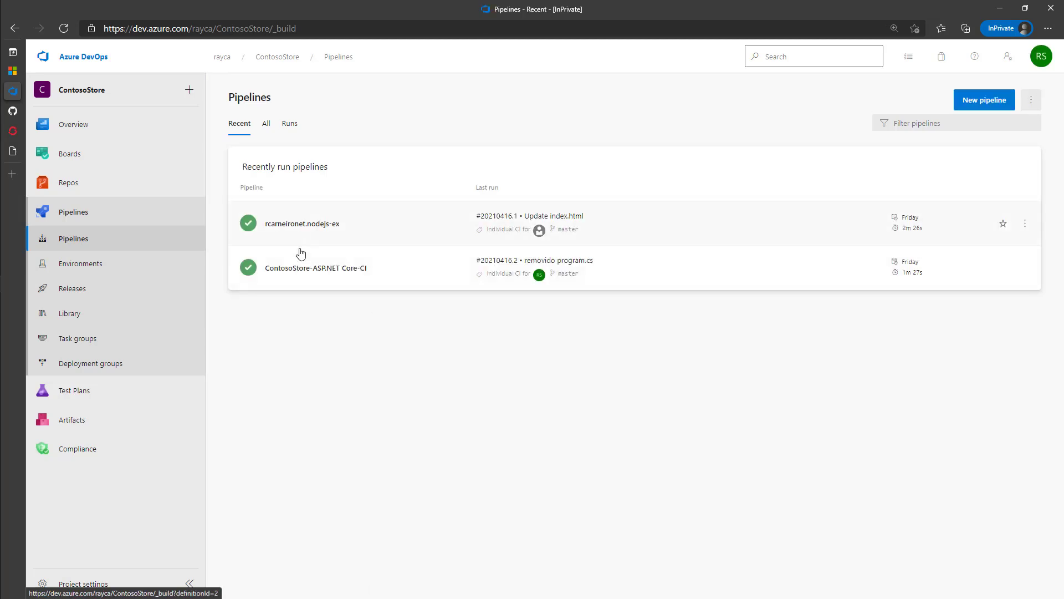
{"action": "left_click", "coordinate": [358, 232]}
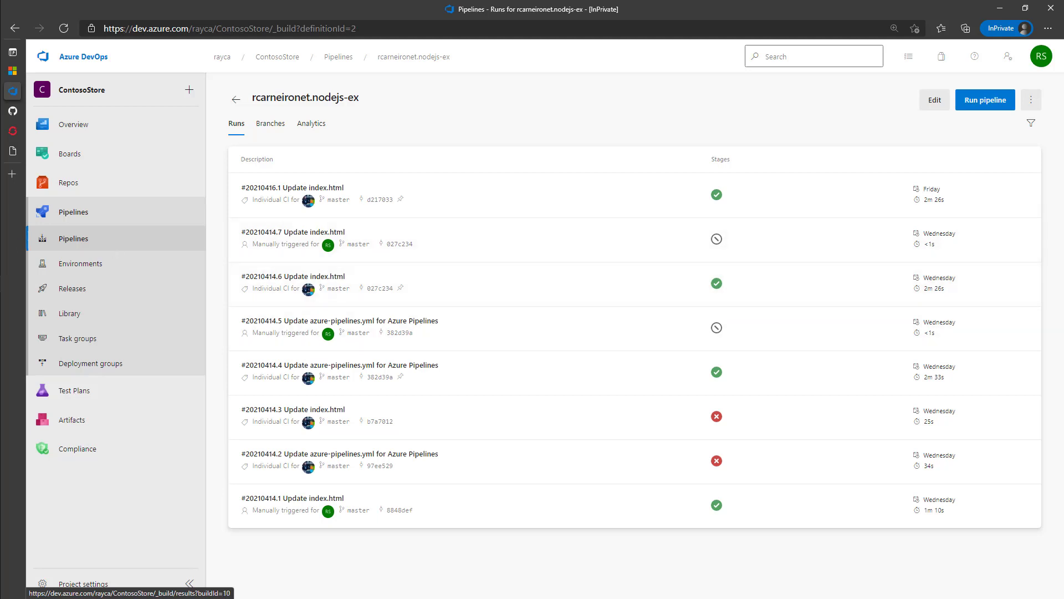
- Switch to the Command Prompt and list the contents of the openshift folder with dir to check for oc.exe
{"action": "key", "text": "alt+Tab"}
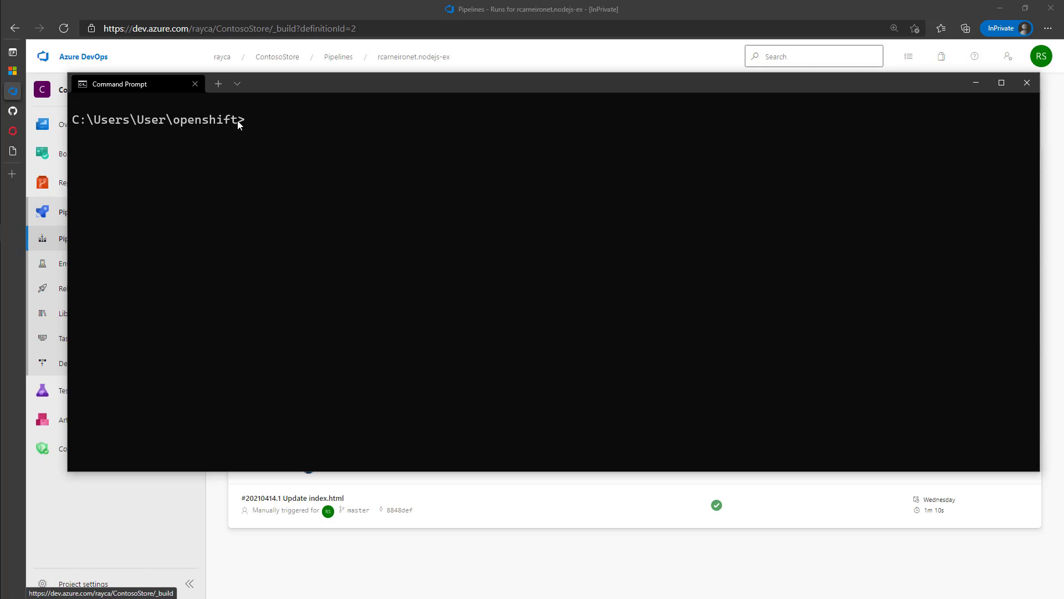
{"action": "type", "text": "dir"}
{"action": "key", "text": "Return"}
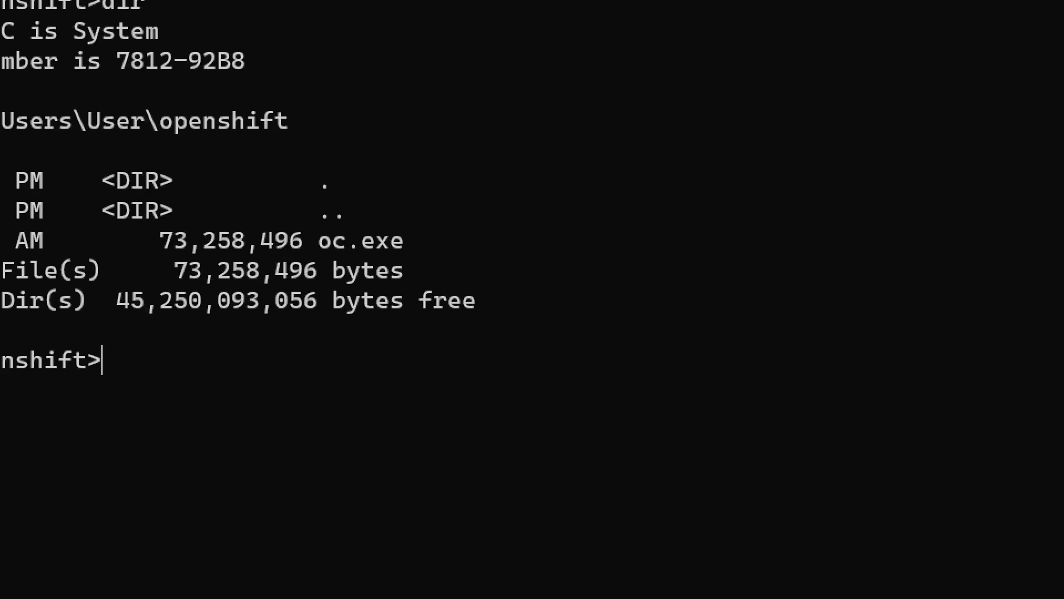
{"action": "left_click_drag", "start_coordinate": [418, 237], "coordinate": [548, 213]}
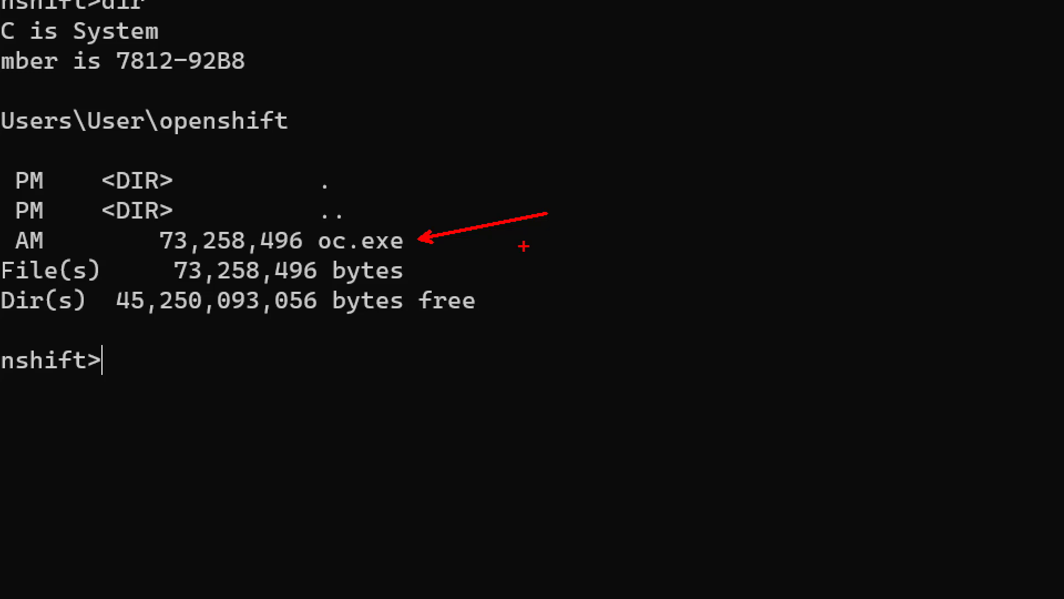
{"action": "key", "text": "Escape"}
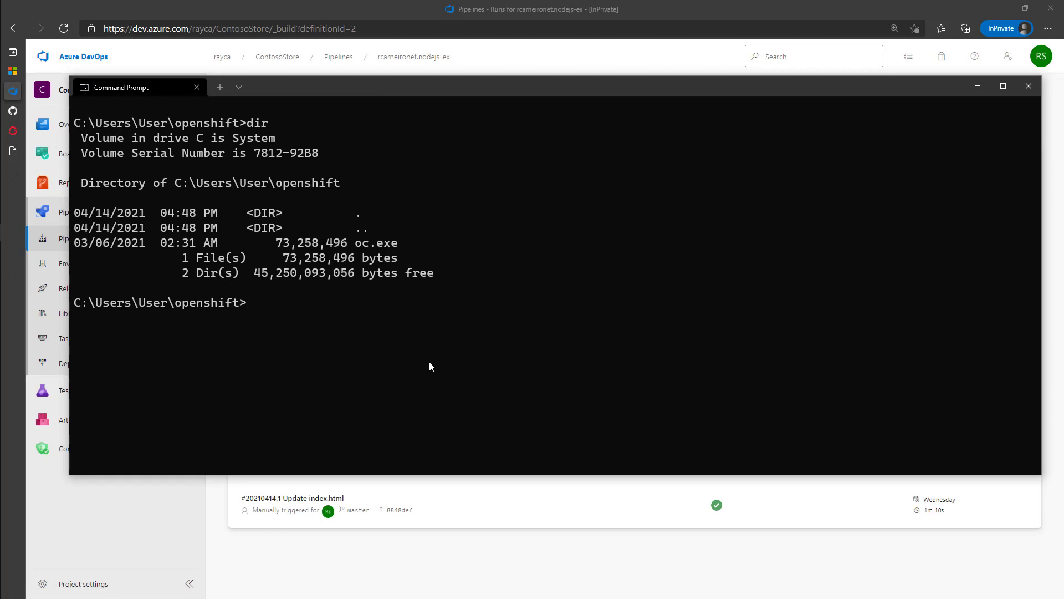
- Write an oc login command with the --token= parameter and paste in the API token copied from the OpenShift token page
{"action": "type", "text": "oc login --token"}
{"action": "left_click", "coordinate": [12, 151]}
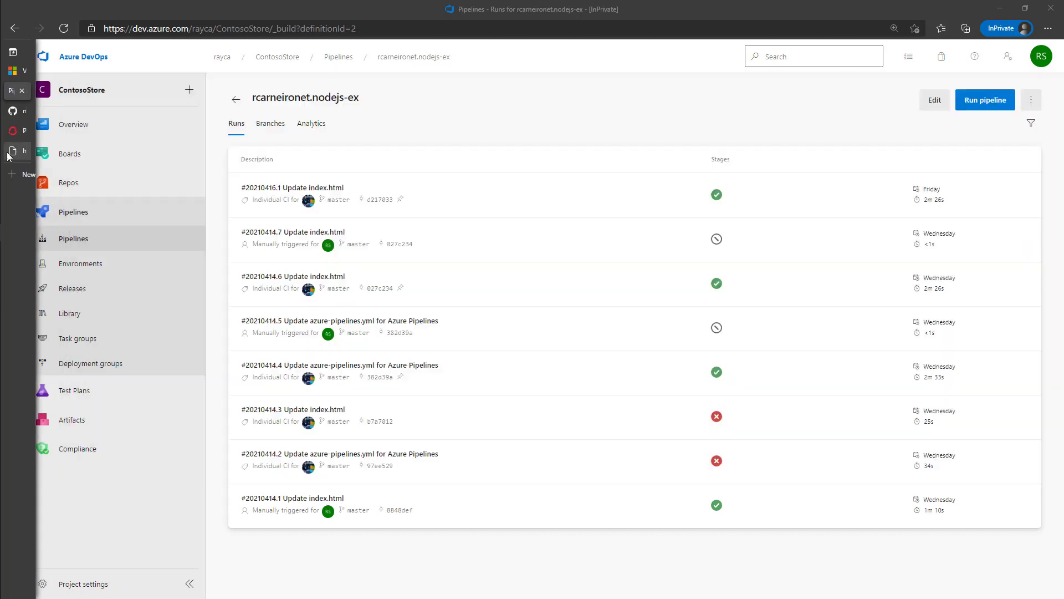
{"action": "left_click_drag", "start_coordinate": [375, 86], "coordinate": [45, 83]}
{"action": "key", "text": "ctrl+c"}
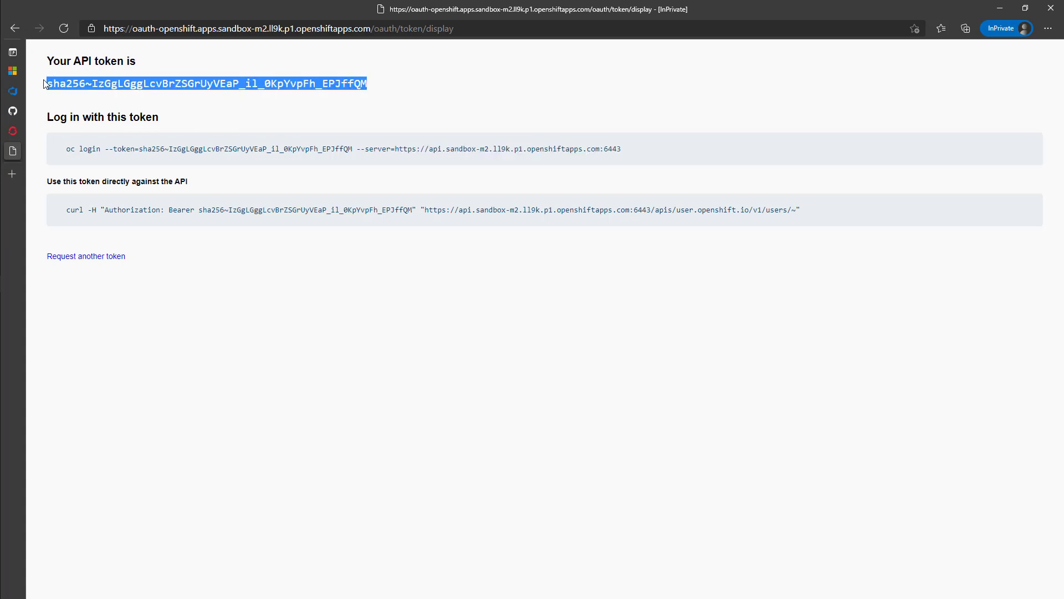
{"action": "mouse_move", "coordinate": [49, 102]}
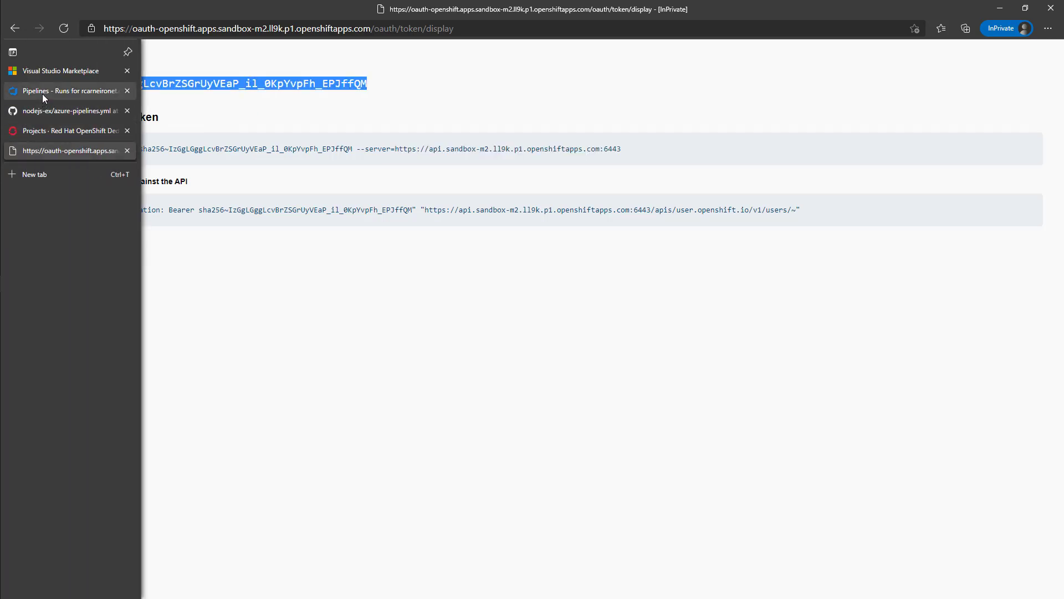
{"action": "left_click", "coordinate": [42, 94]}
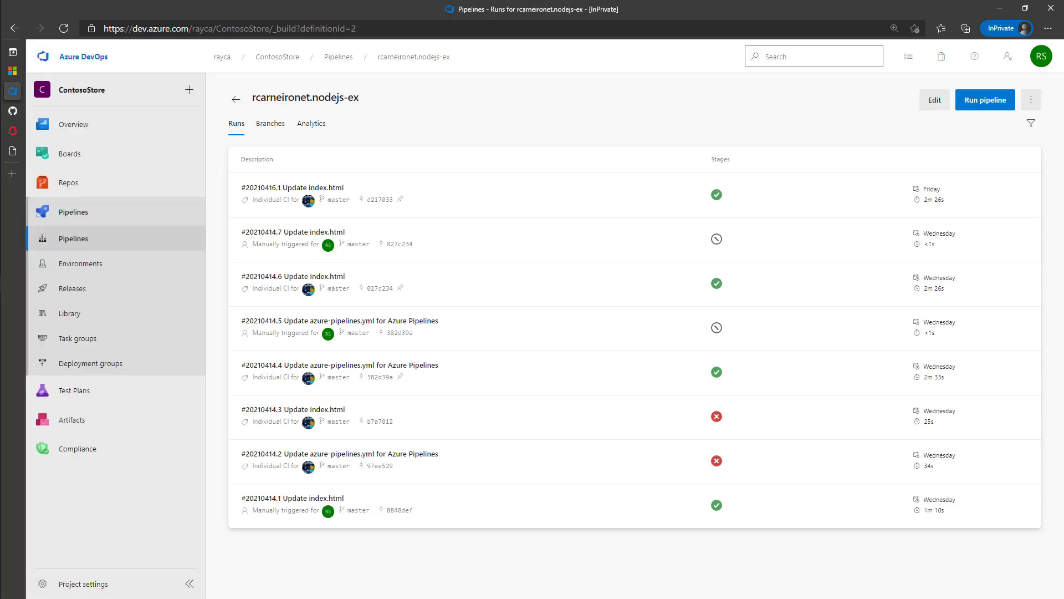
{"action": "key", "text": "alt+Tab"}
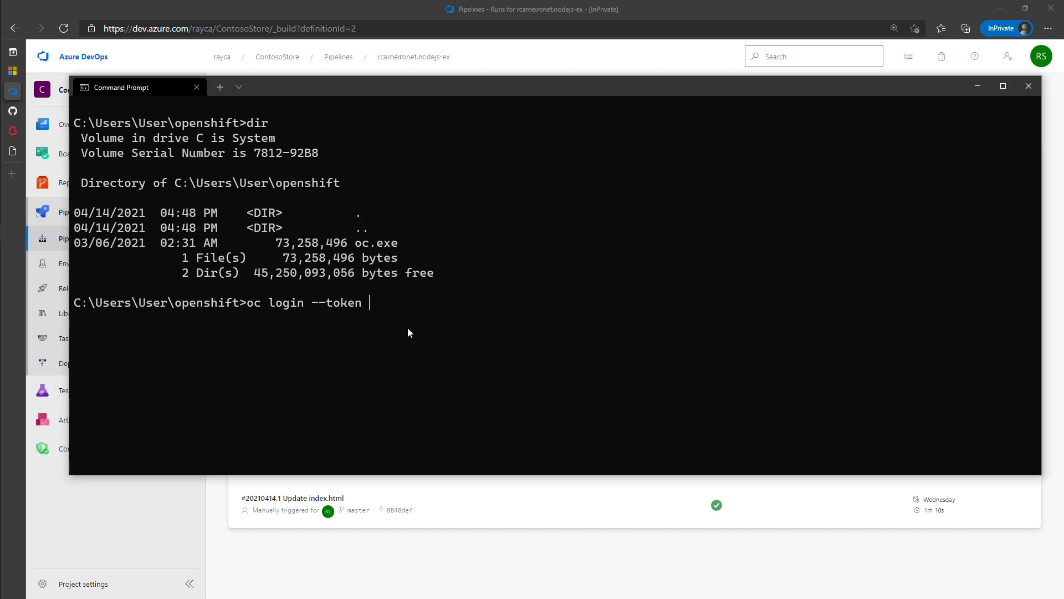
{"action": "key", "text": "BackSpace"}
{"action": "type", "text": "="}
{"action": "key", "text": "ctrl+v"}
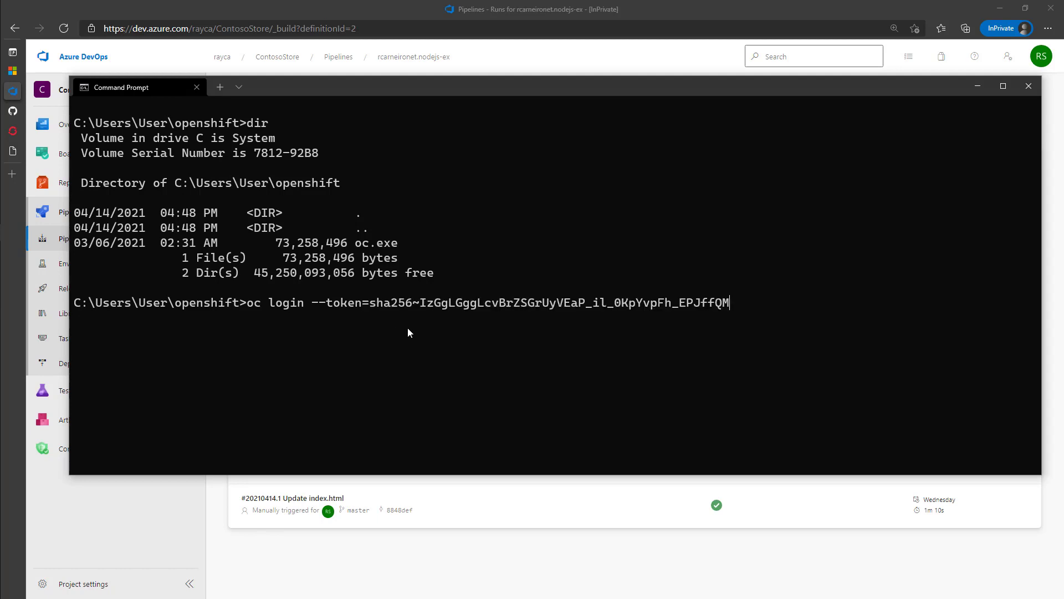
{"action": "type", "text": "--server="}
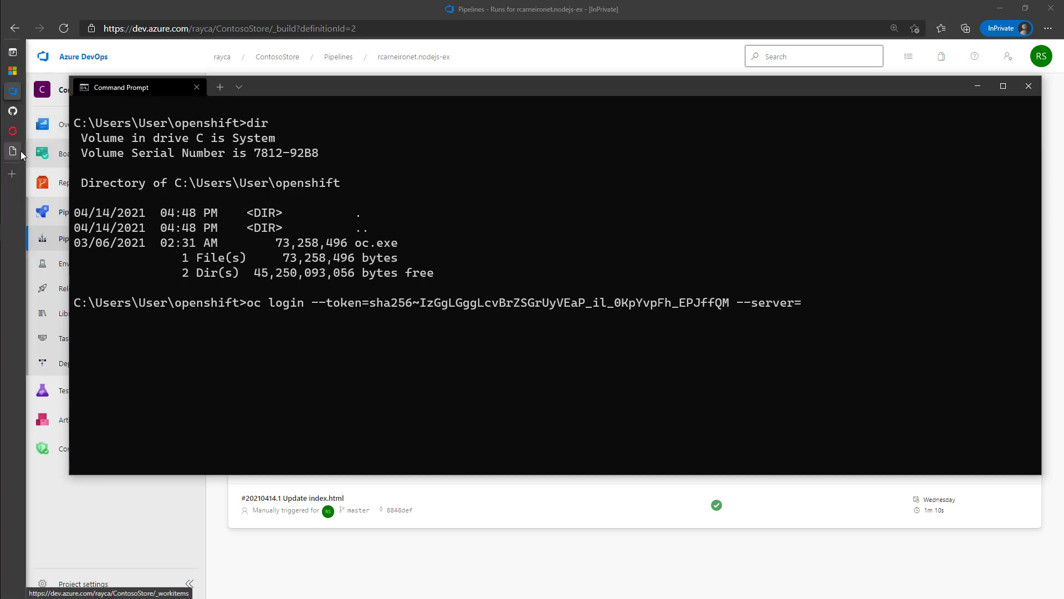
{"action": "key", "text": "alt+Tab"}
{"action": "left_click", "coordinate": [398, 148]}
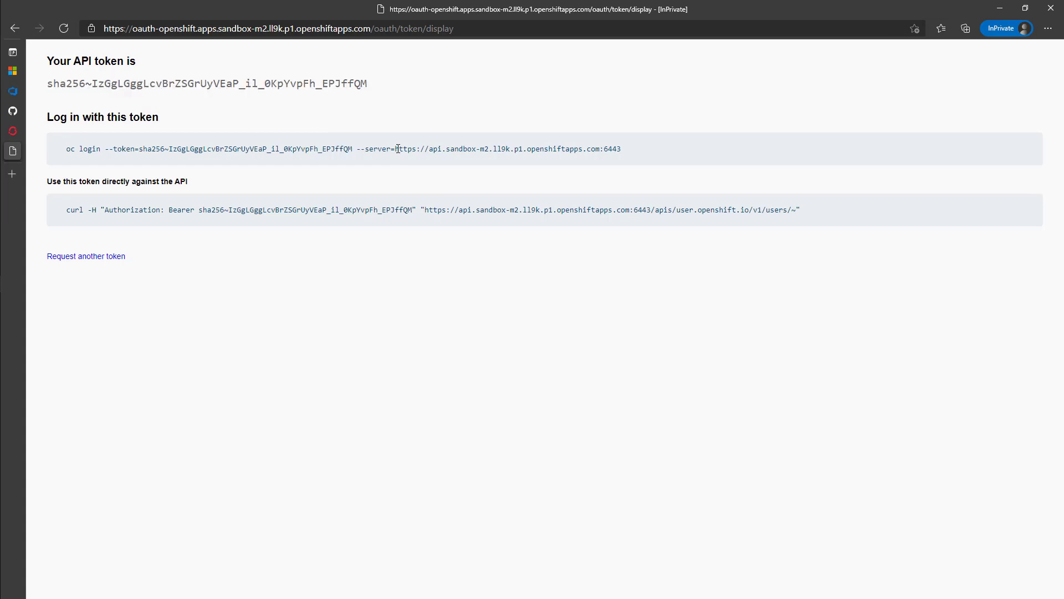
{"action": "left_click_drag", "start_coordinate": [395, 149], "coordinate": [621, 148]}
{"action": "key", "text": "ctrl+c"}
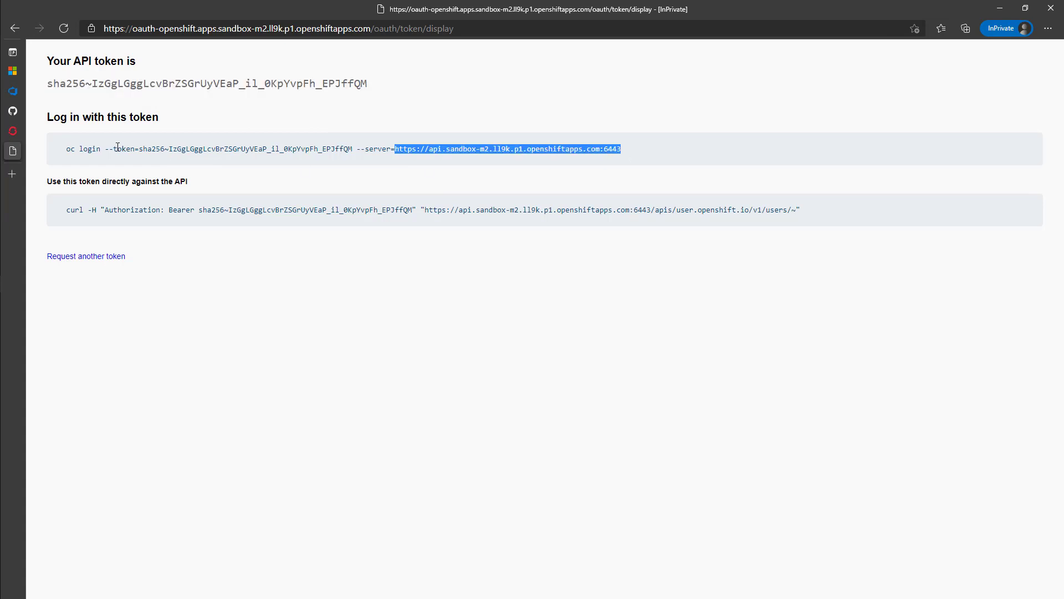
{"action": "key", "text": "alt+Tab"}
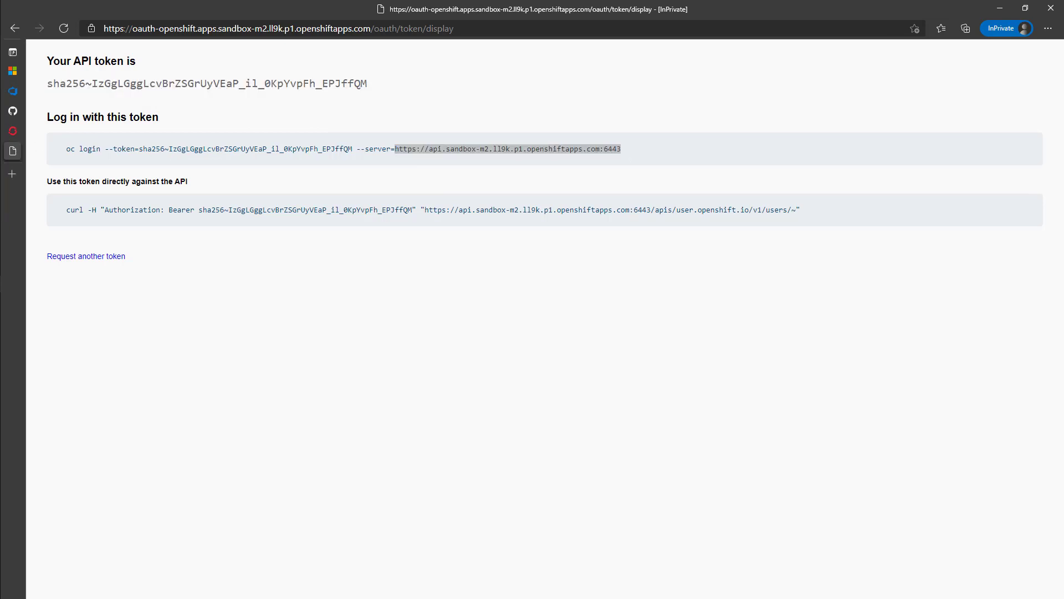
{"action": "key", "text": "ctrl+v"}
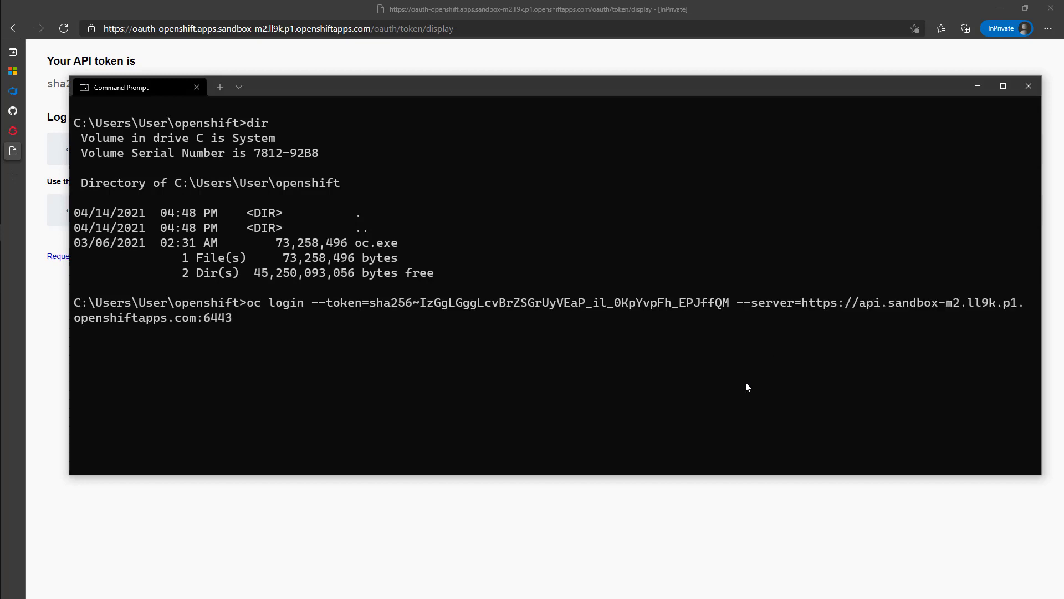
{"action": "key", "text": "Return"}
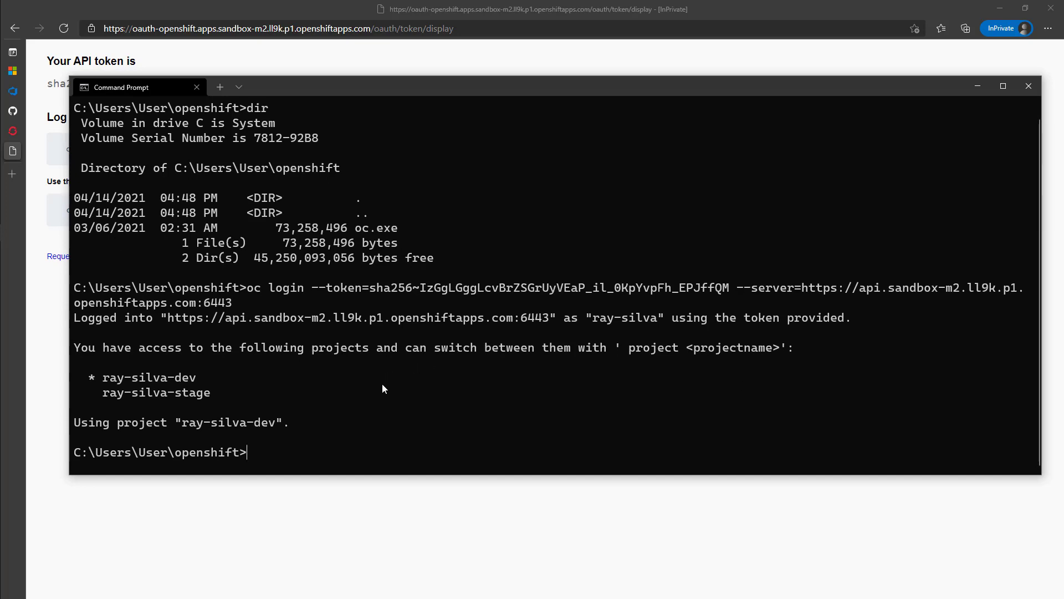
- Switch back to Azure DevOps, open the nodejs-ex pipeline's YAML for editing and run the pipeline on the master branch
{"action": "left_click", "coordinate": [279, 503]}
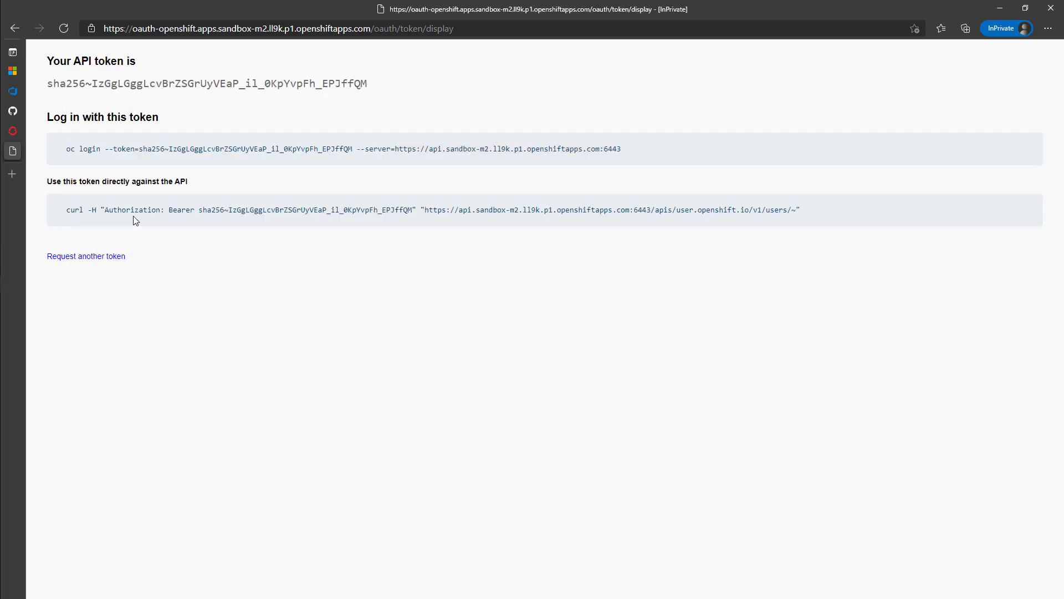
{"action": "left_click", "coordinate": [15, 93]}
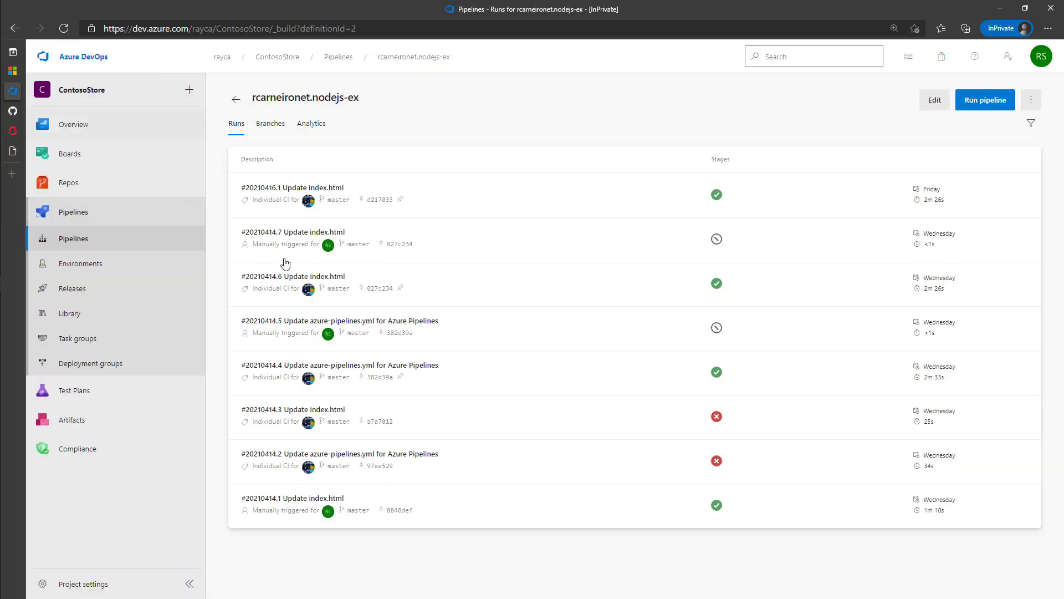
{"action": "left_click", "coordinate": [934, 102]}
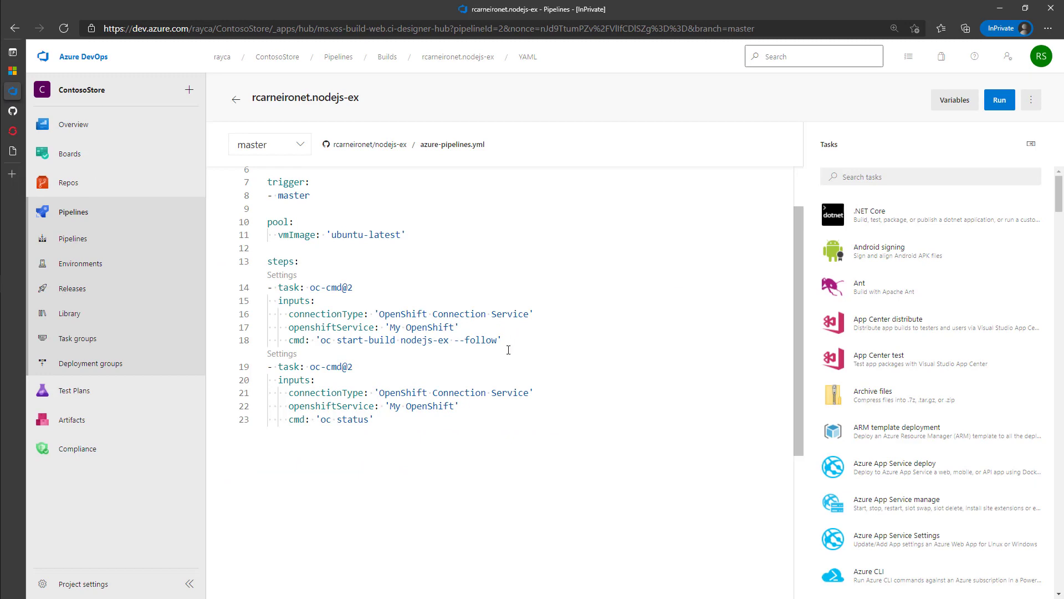
{"action": "left_click", "coordinate": [999, 100]}
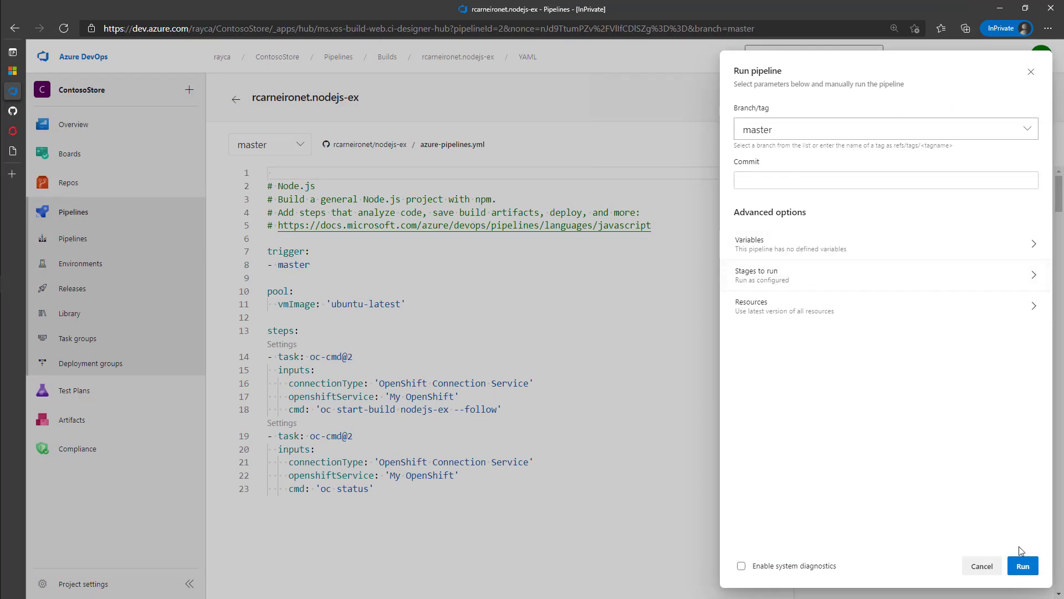
{"action": "left_click", "coordinate": [1022, 566]}
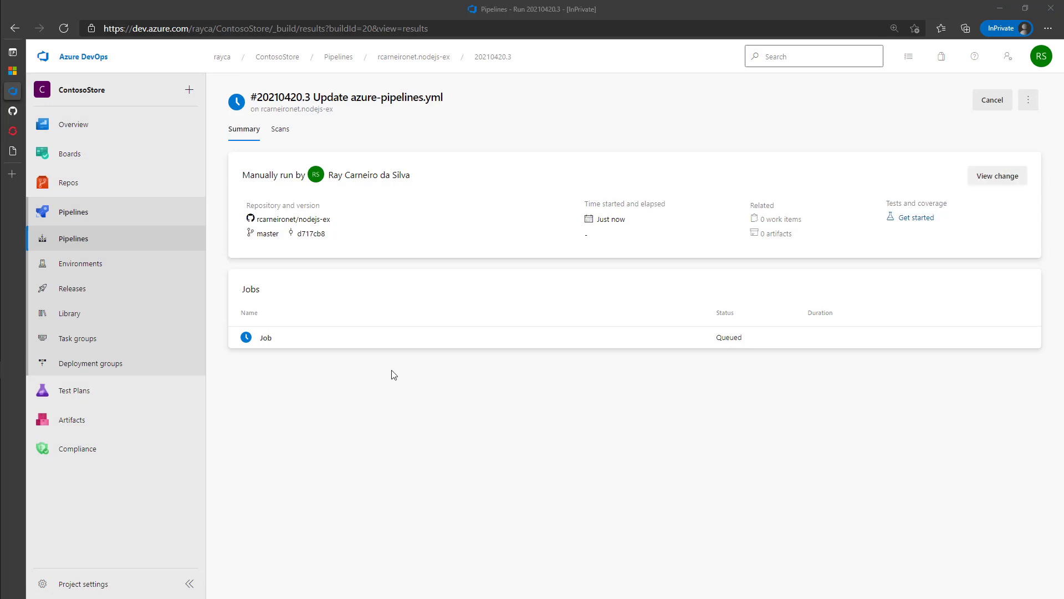
- Open the running job's log, expand its job preparation parameters and examine the output of the first occmd task
{"action": "left_click", "coordinate": [350, 342]}
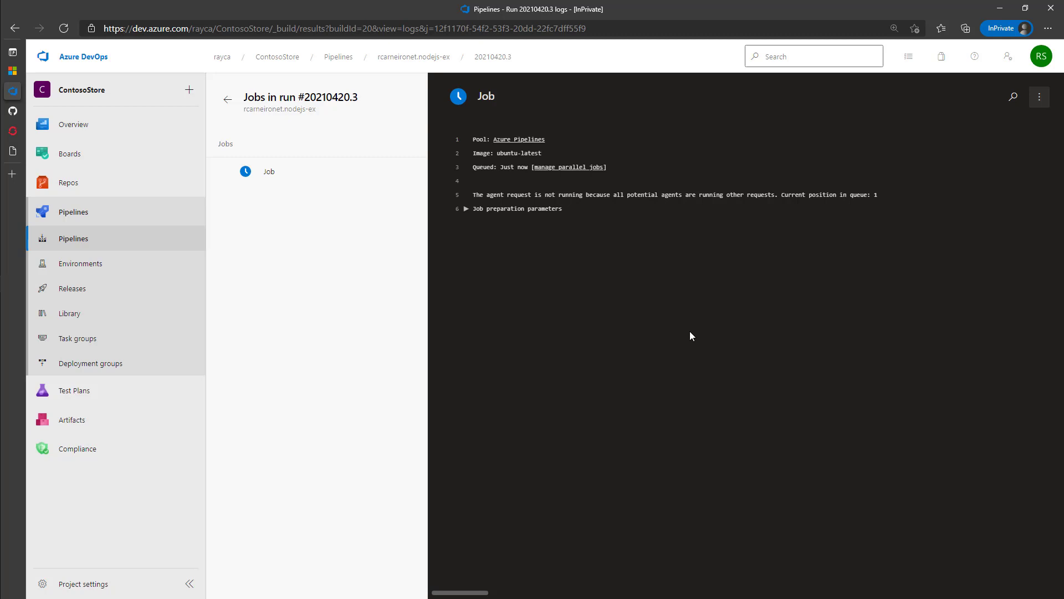
{"action": "left_click", "coordinate": [466, 209]}
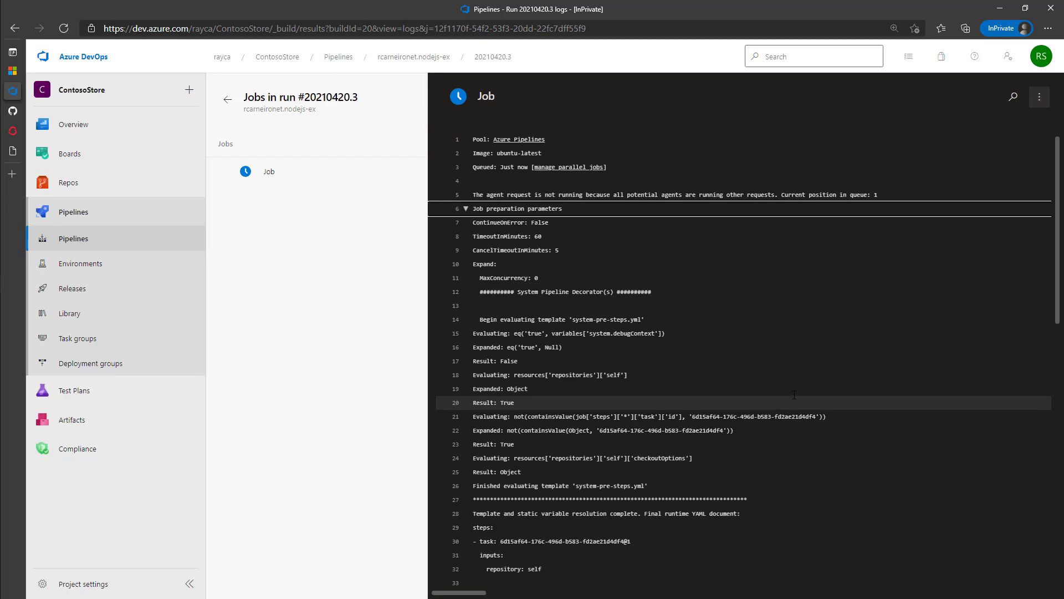
{"action": "scroll", "coordinate": [794, 394], "scroll_direction": "down", "scroll_amount": 2}
{"action": "scroll", "coordinate": [794, 395], "scroll_direction": "down", "scroll_amount": 8}
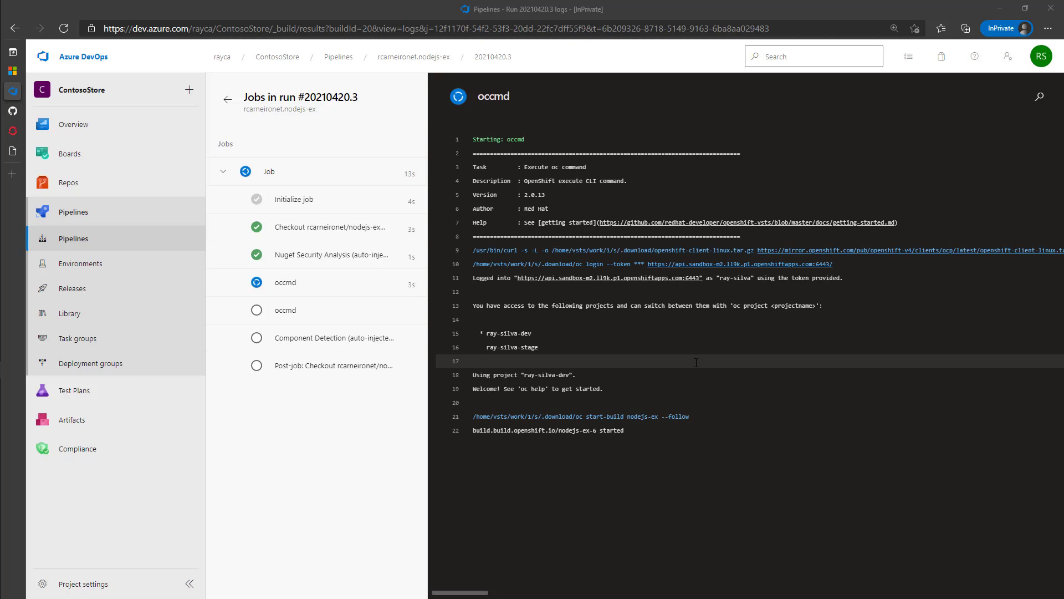
{"action": "left_click", "coordinate": [683, 435]}
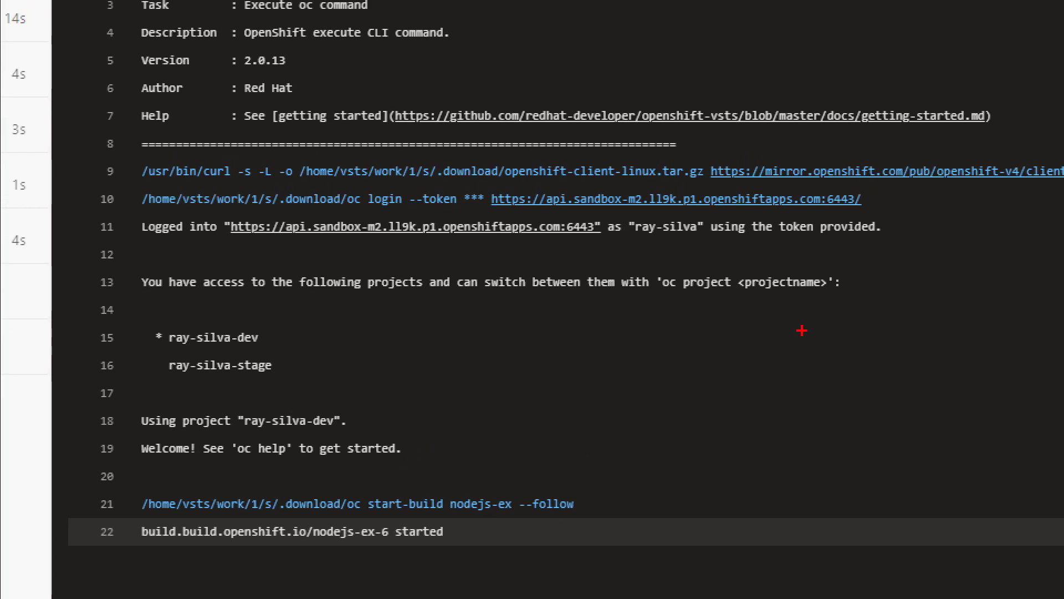